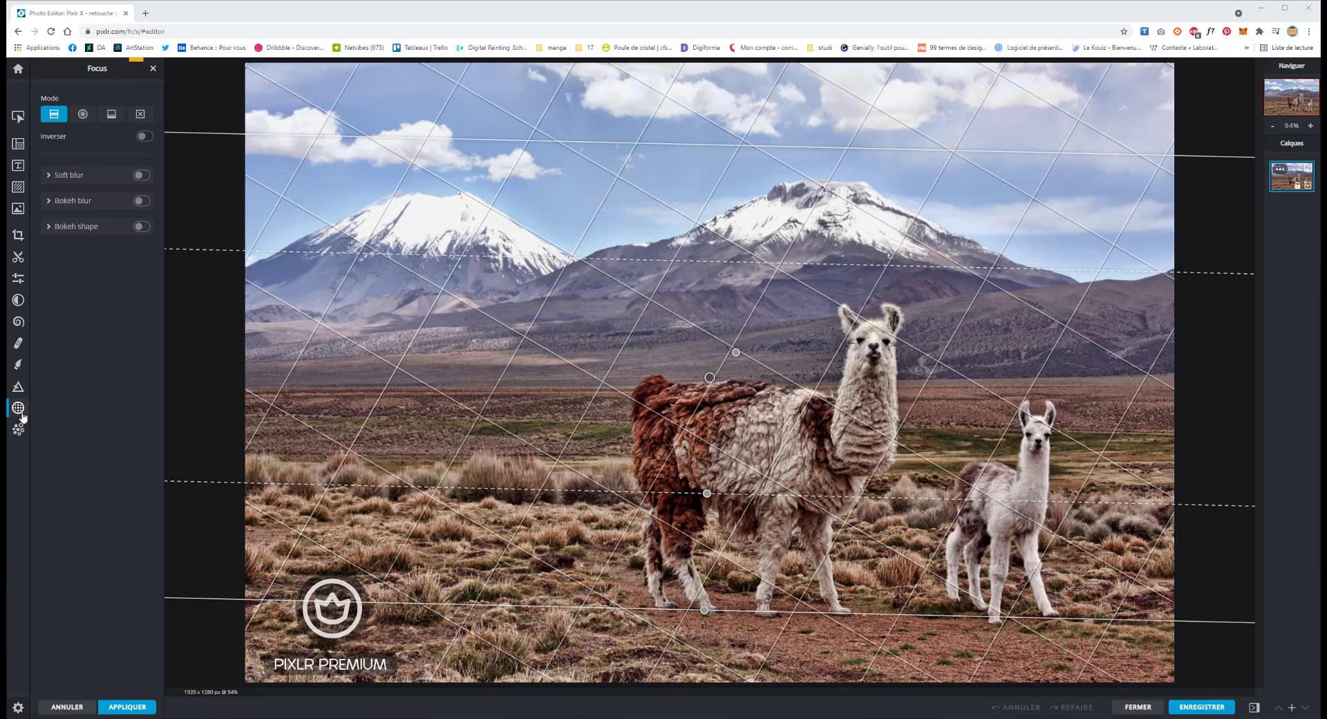
- Apply soft blur at 100 and narrow the sharp symmetric band onto the llamas
click(17, 408)
click(18, 407)
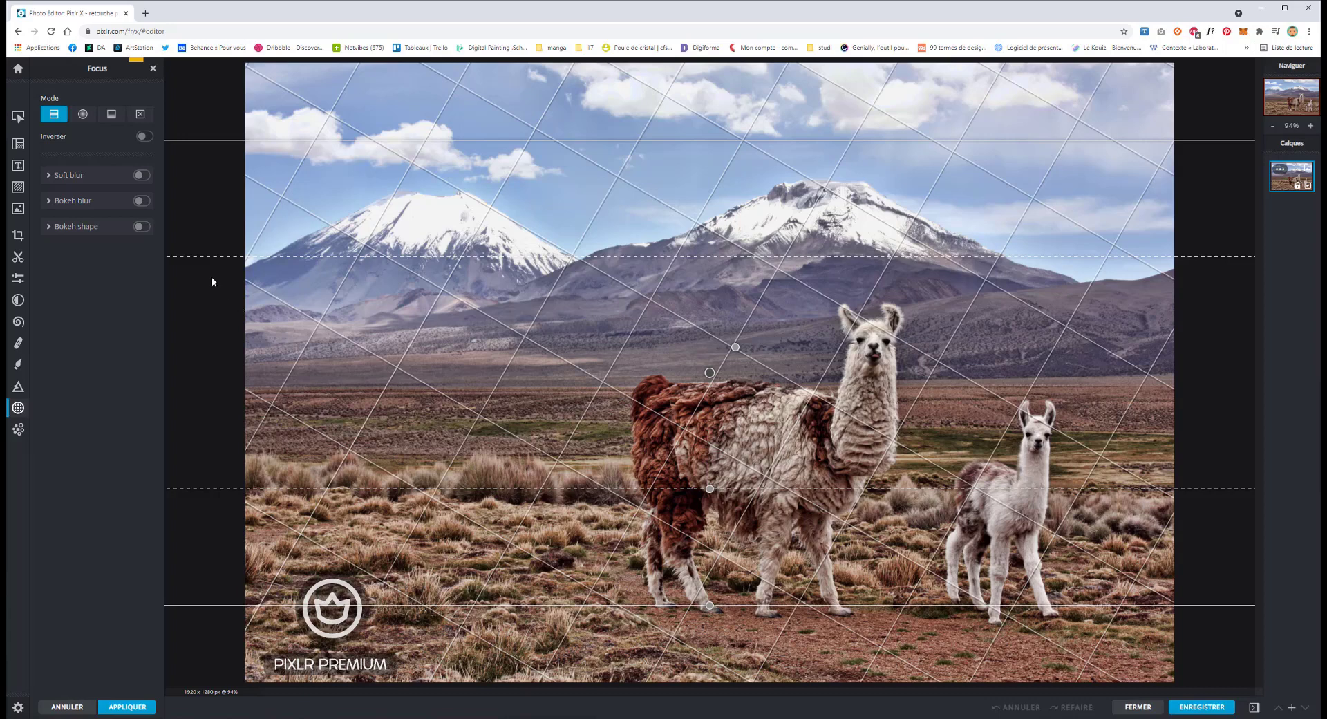
click(49, 177)
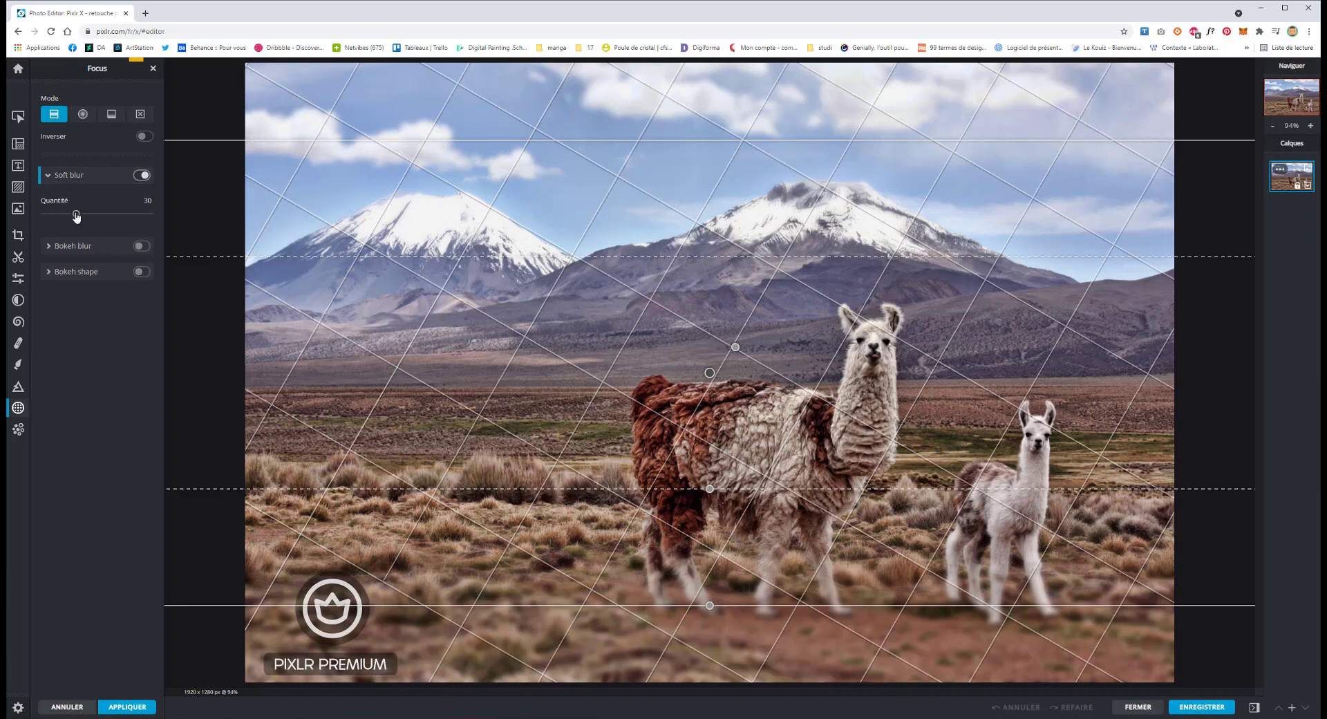
drag(98, 218, 305, 199)
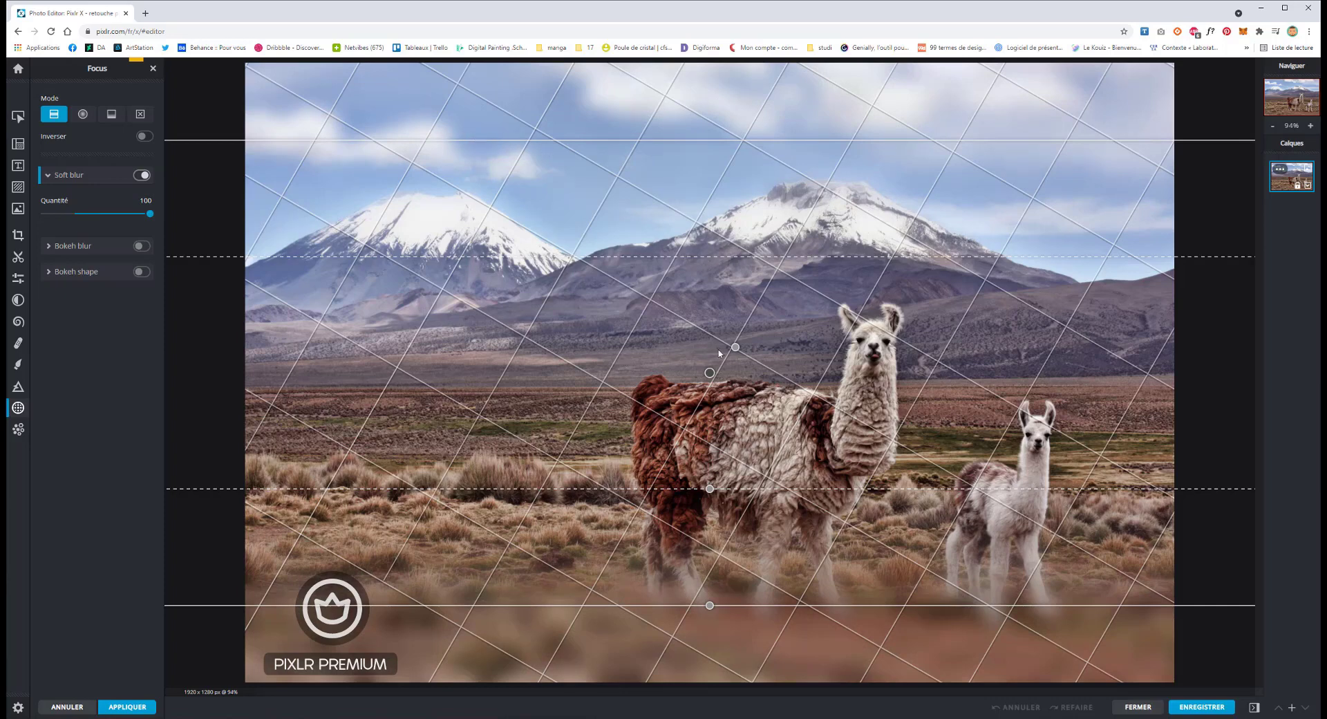
mouse_move(710, 373)
mouse_down()
mouse_move(680, 467)
mouse_move(705, 389)
mouse_move(613, 282)
mouse_move(753, 356)
mouse_up()
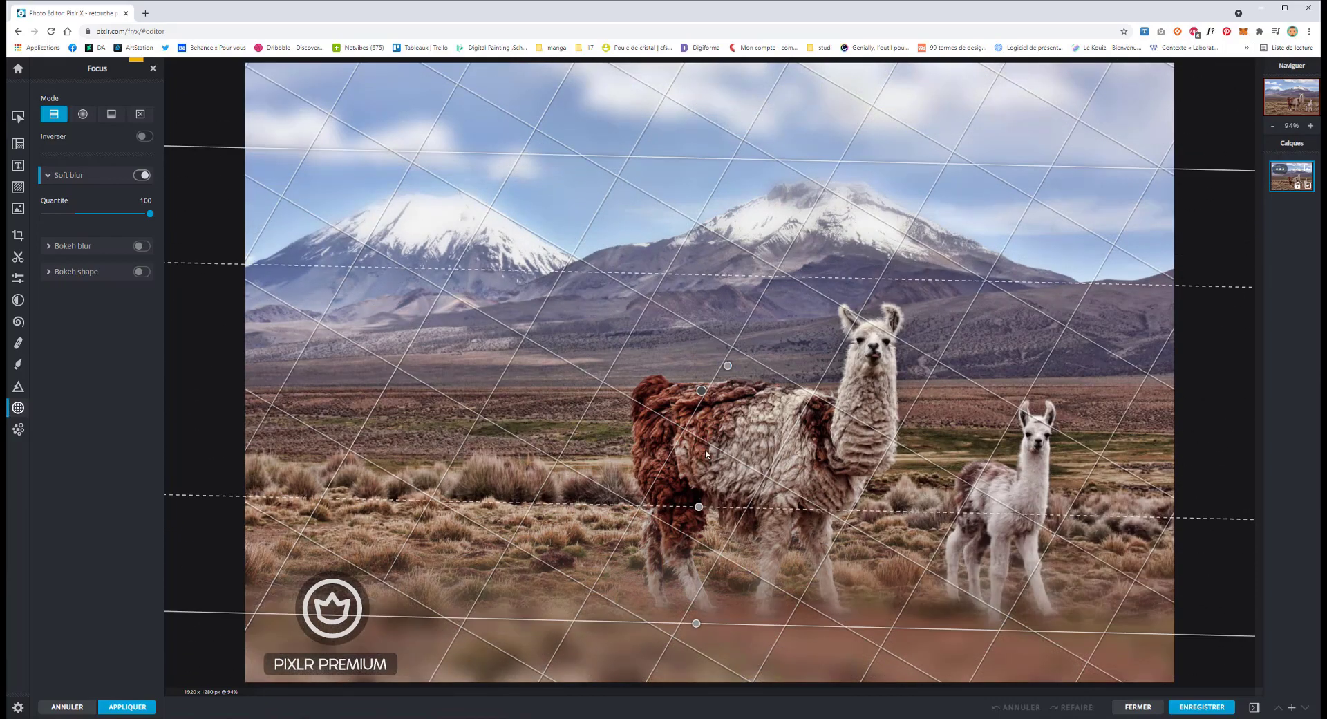
mouse_move(699, 507)
mouse_down()
mouse_move(697, 393)
mouse_move(707, 446)
mouse_up()
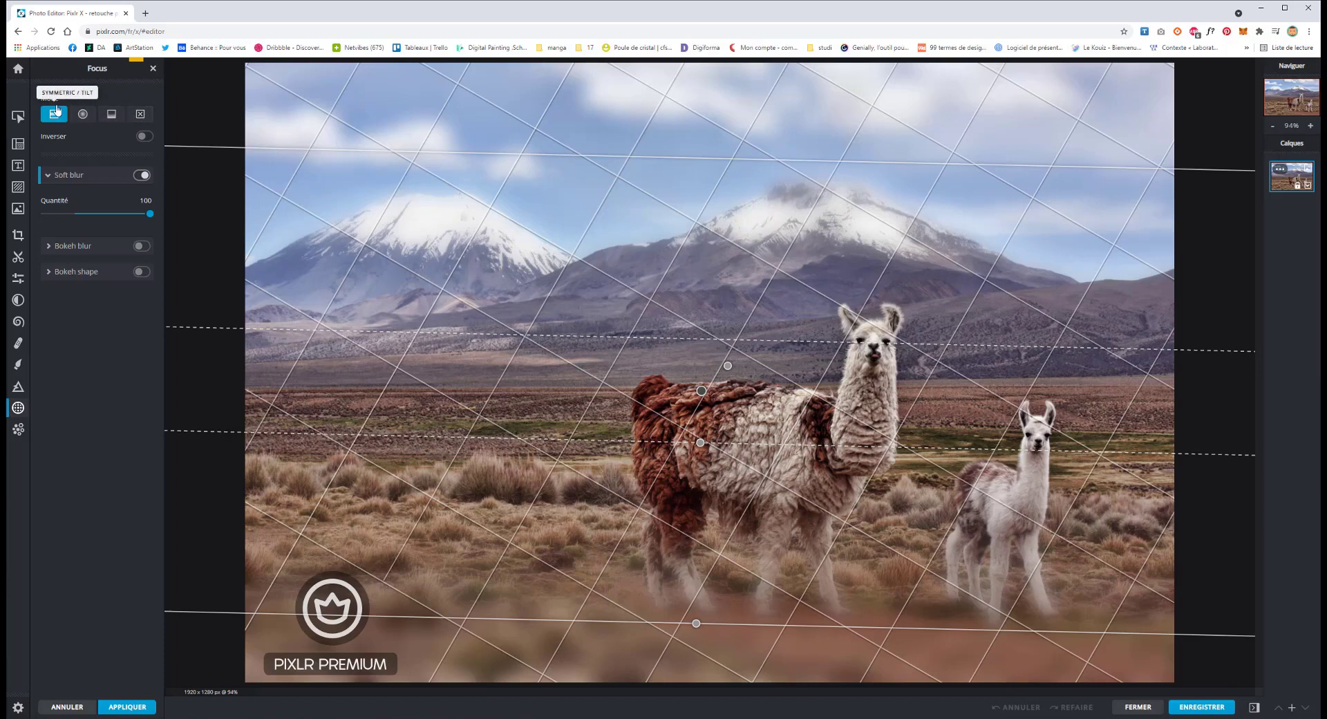
- Switch to Radial focus, centre it between the two llamas, and enlarge the inner sharp circle
click(141, 114)
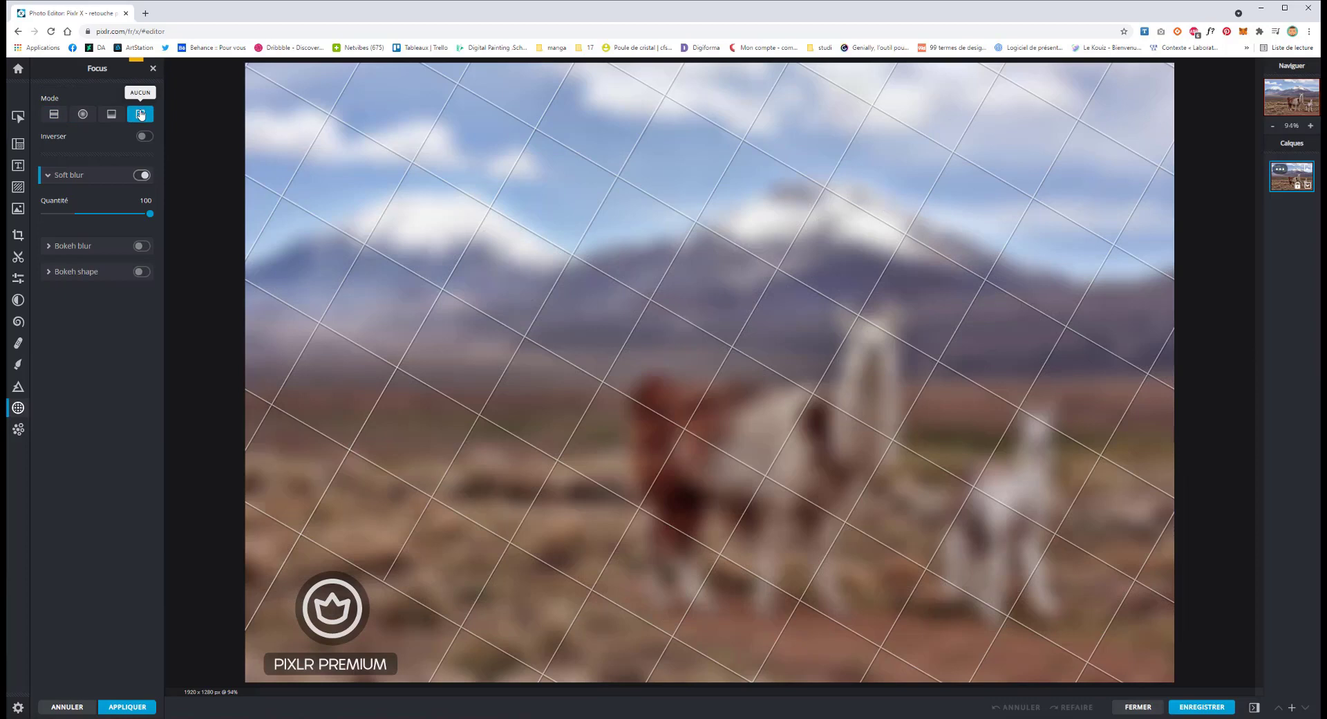
click(83, 114)
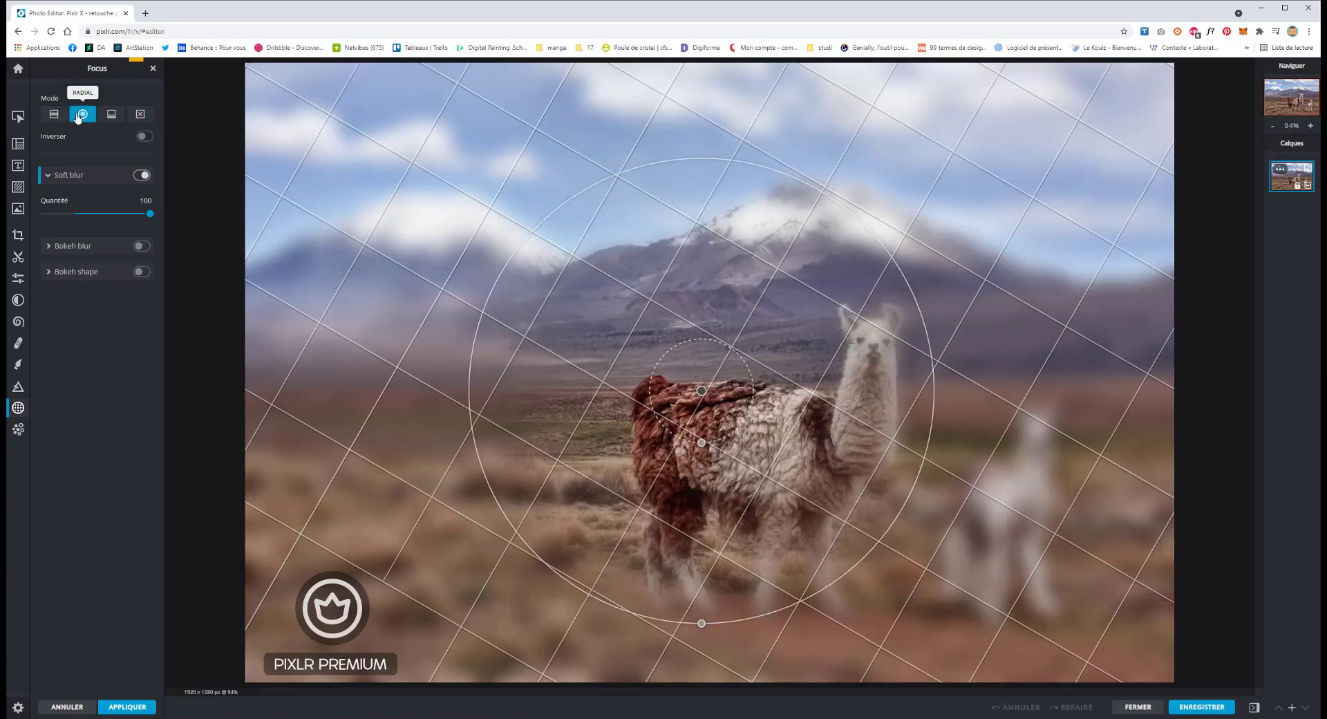
drag(700, 392, 908, 435)
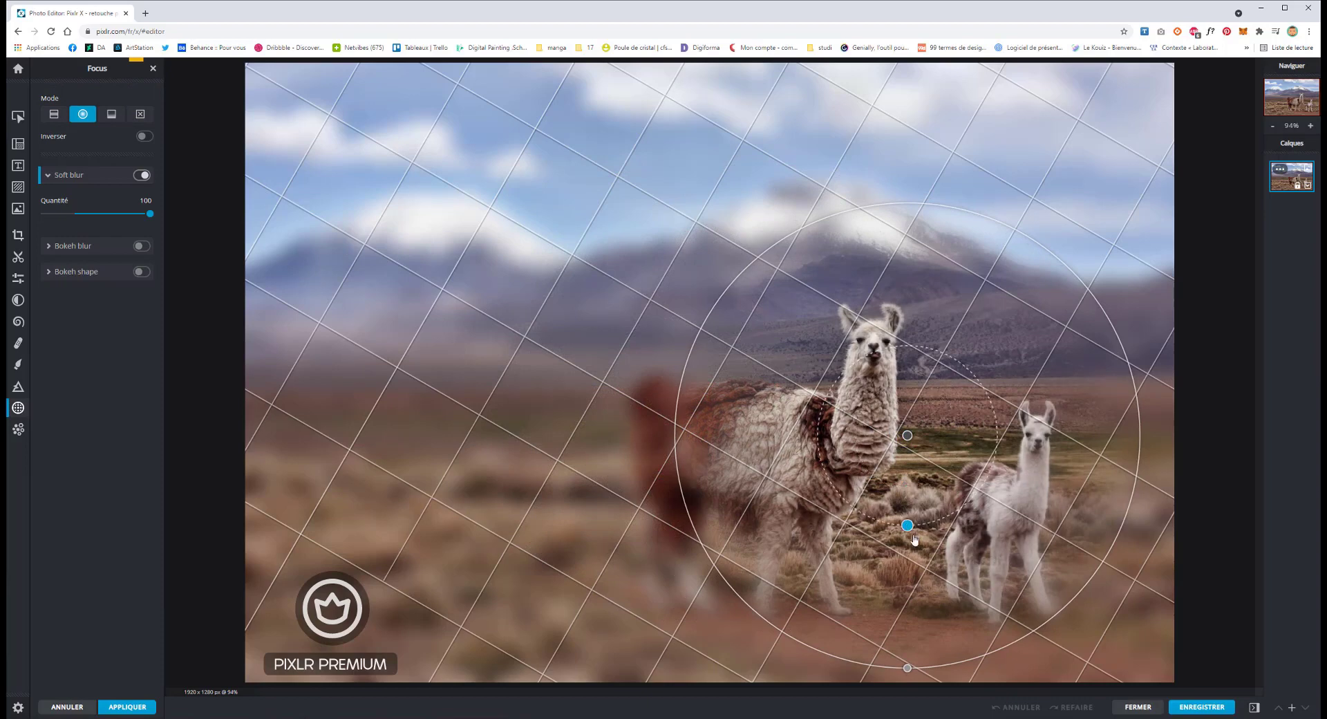
mouse_move(907, 488)
mouse_down()
mouse_move(907, 569)
mouse_move(930, 652)
mouse_move(918, 665)
mouse_move(945, 699)
mouse_up()
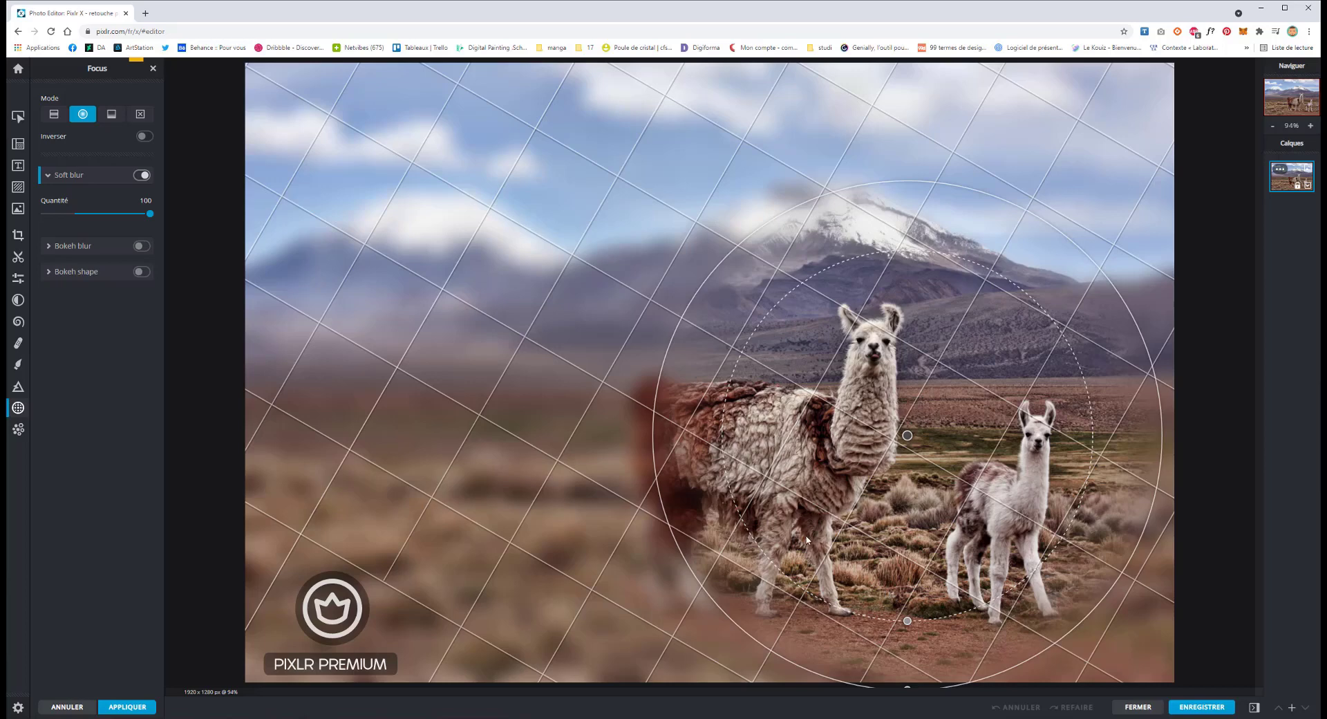
- Set a Linear focus band, tilted and positioned through the llamas with raised transition edges
click(111, 114)
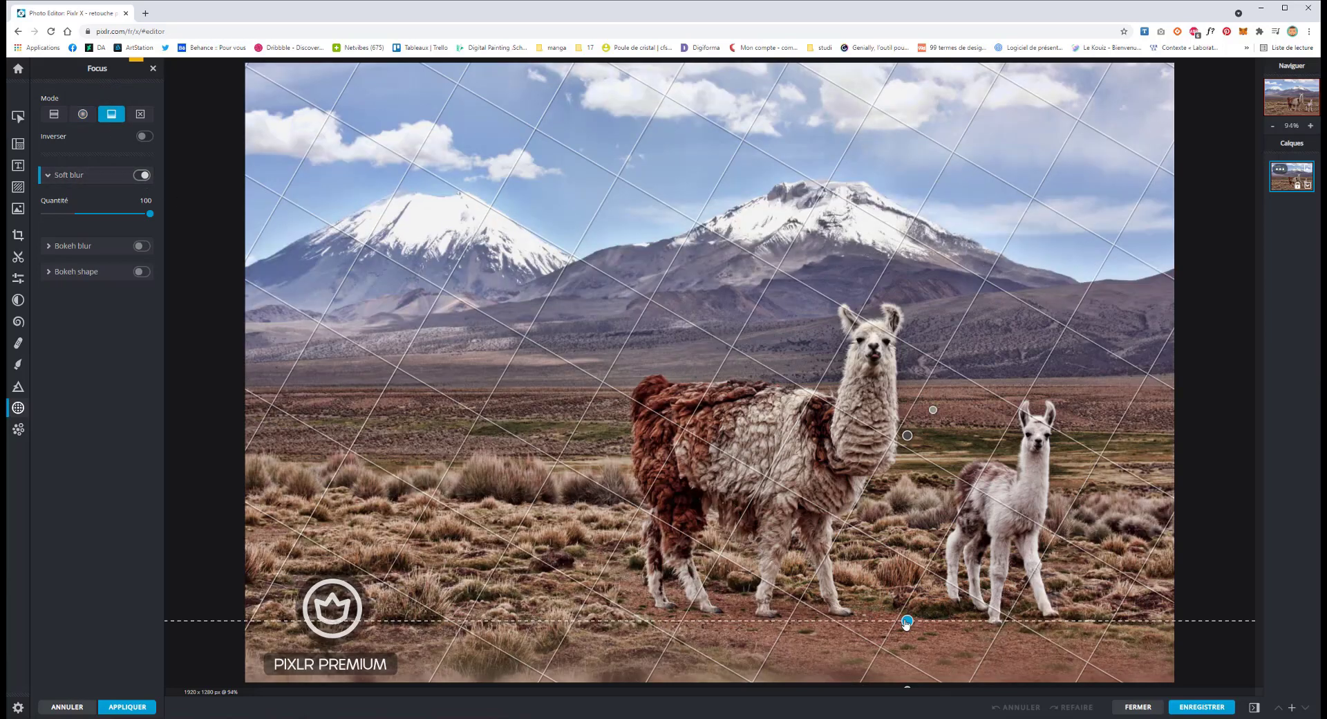
mouse_move(907, 622)
mouse_down()
mouse_move(843, 430)
mouse_move(857, 501)
mouse_up()
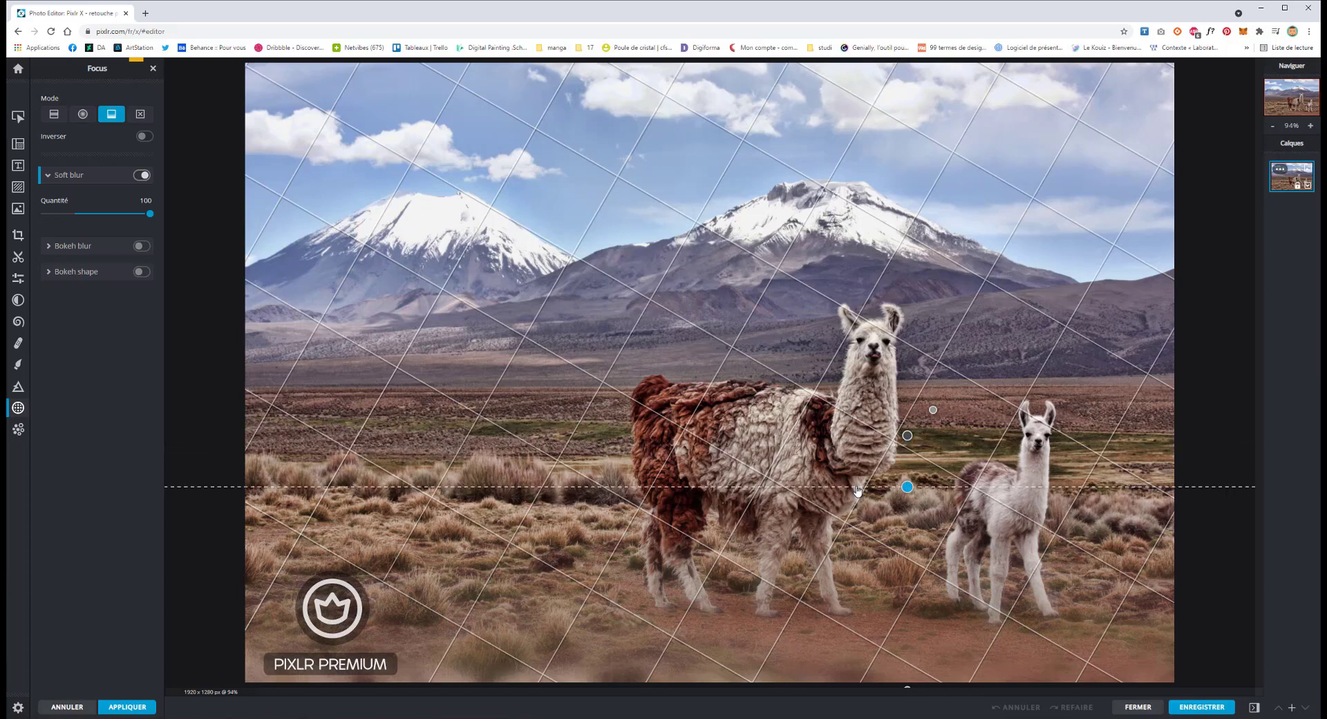
drag(932, 410, 880, 459)
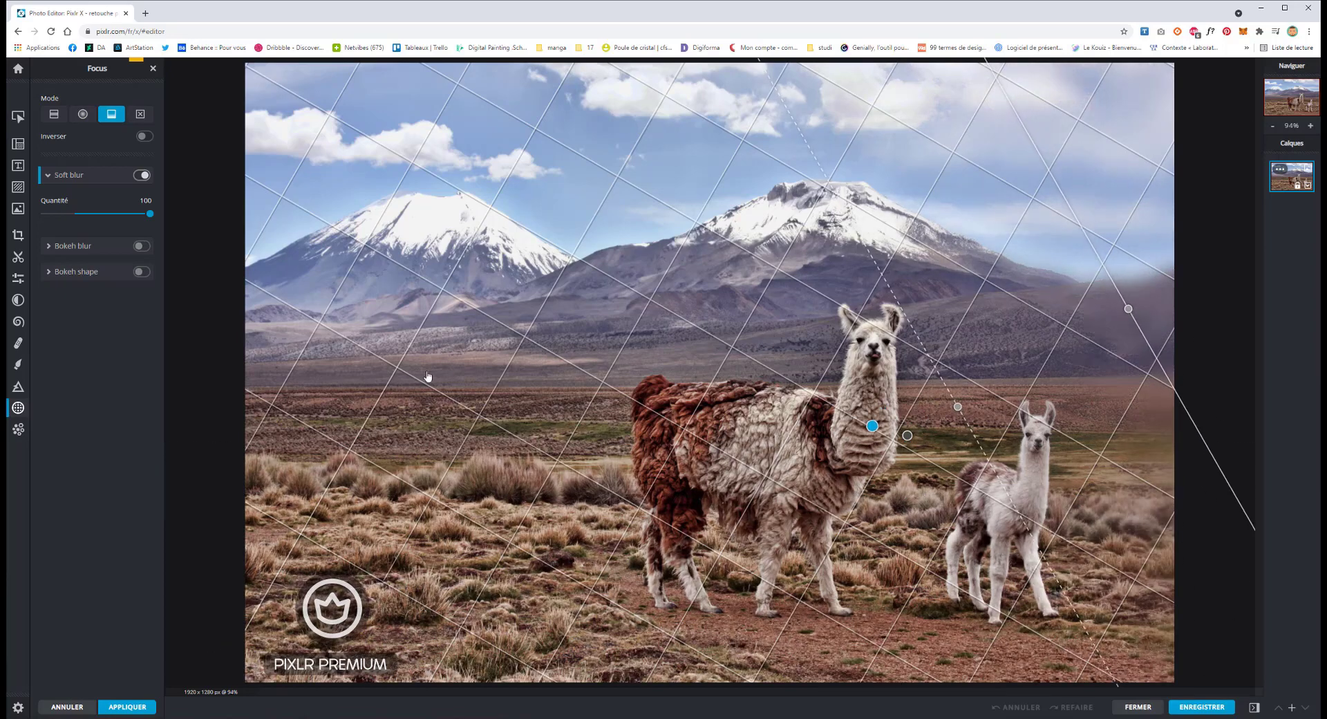
drag(771, 584, 759, 571)
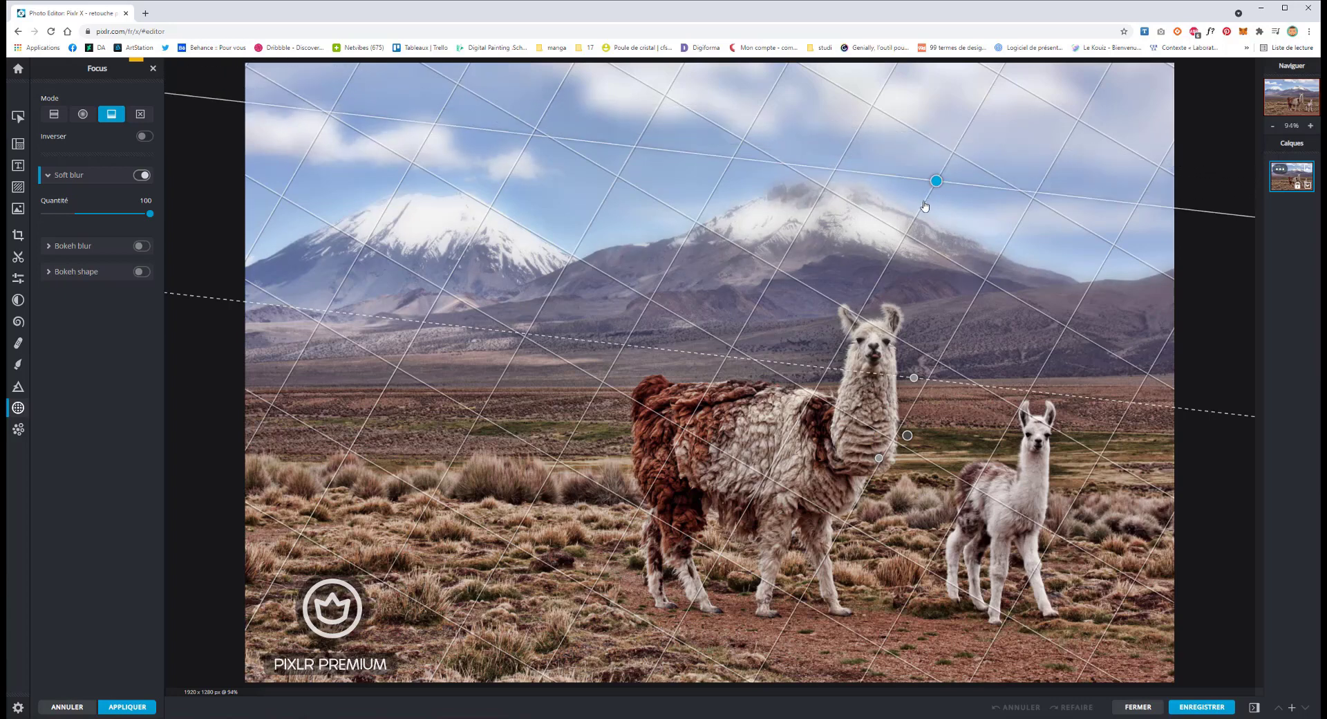
drag(934, 183, 917, 233)
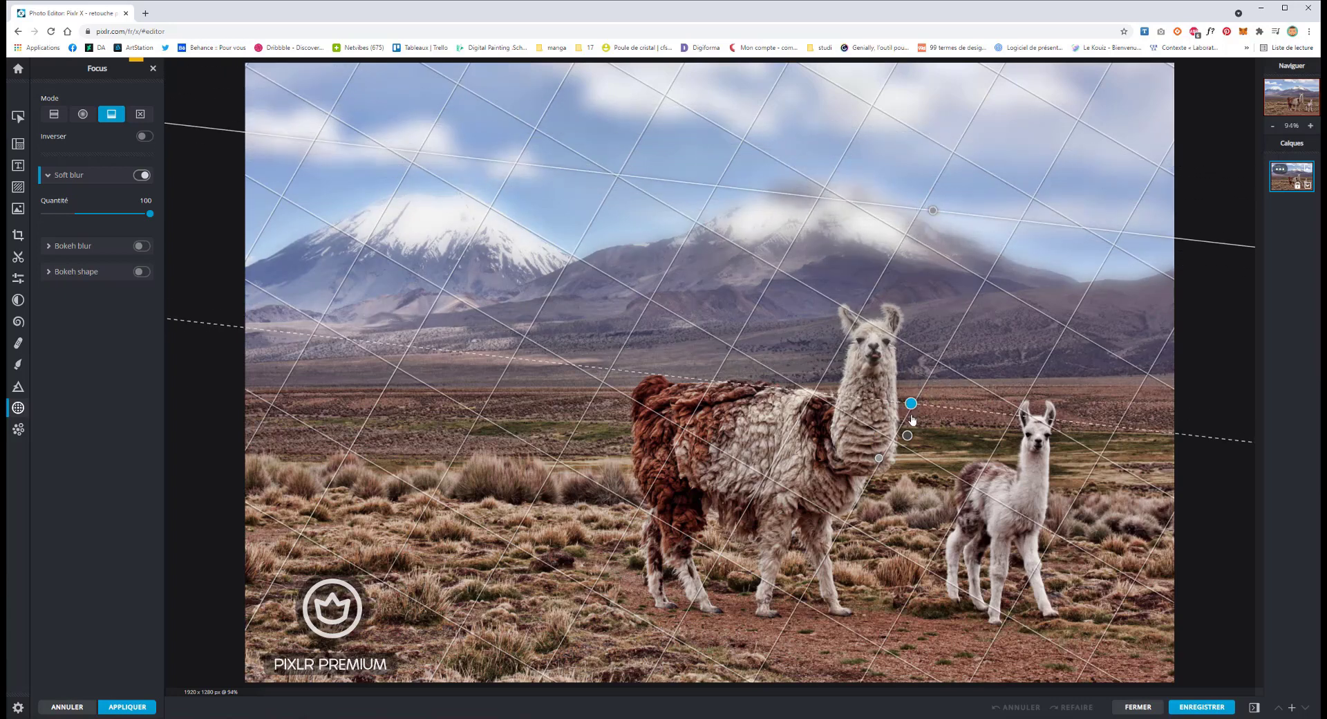
mouse_move(907, 435)
mouse_down()
mouse_move(810, 448)
mouse_move(790, 478)
mouse_up()
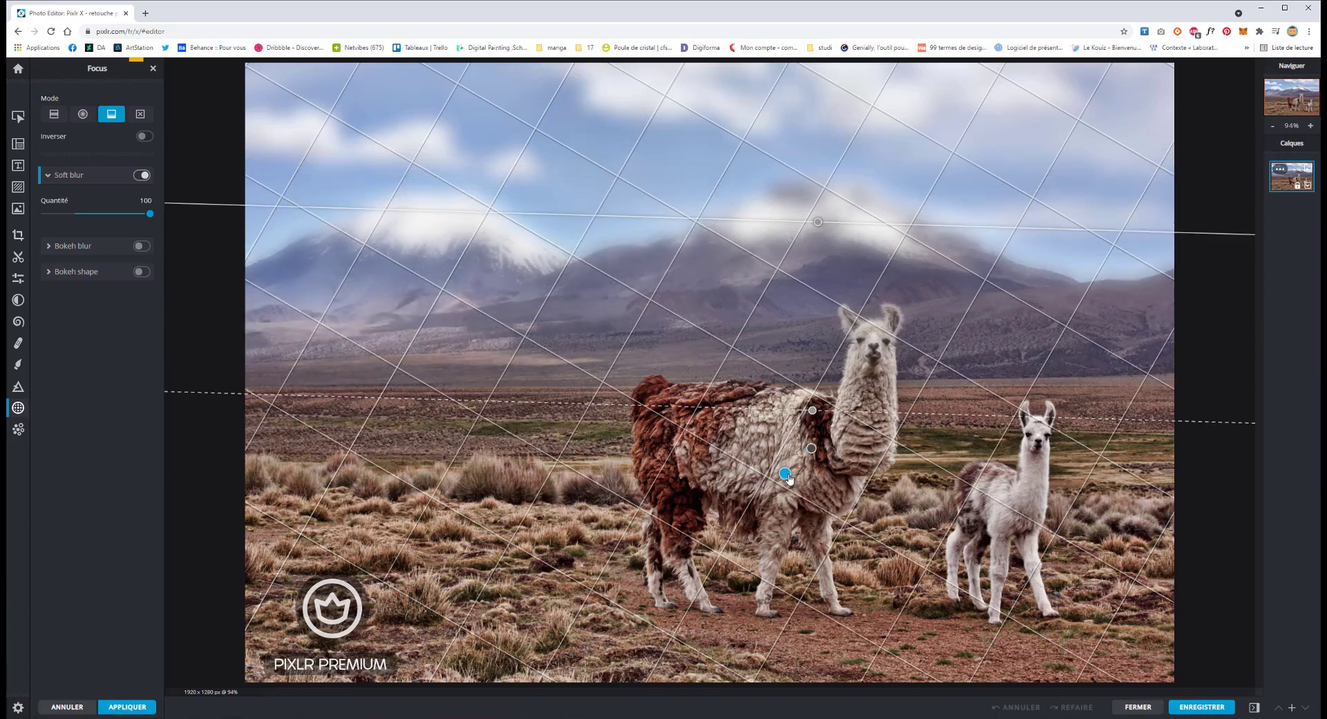
drag(811, 409, 813, 405)
drag(817, 222, 819, 181)
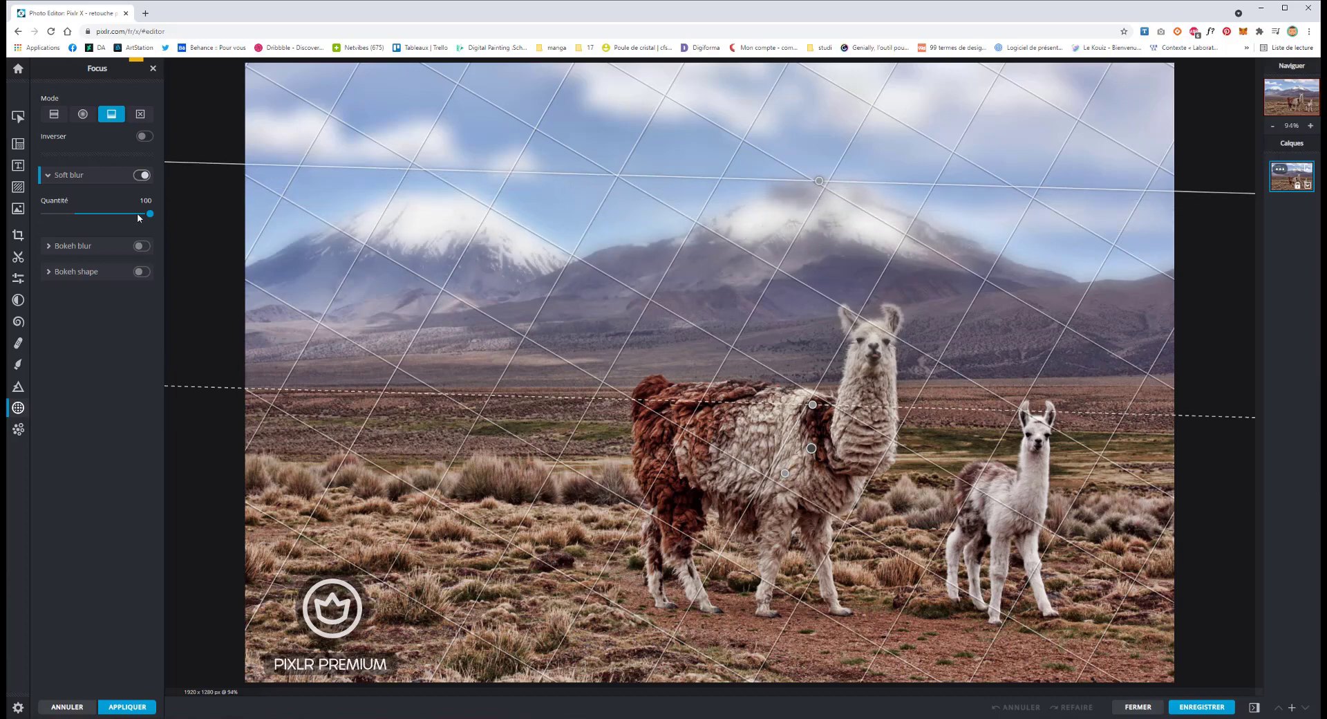
- Keep soft blur at 100, test Inverser, then replace soft blur with bokeh blur
drag(123, 214, 178, 209)
click(145, 137)
click(145, 136)
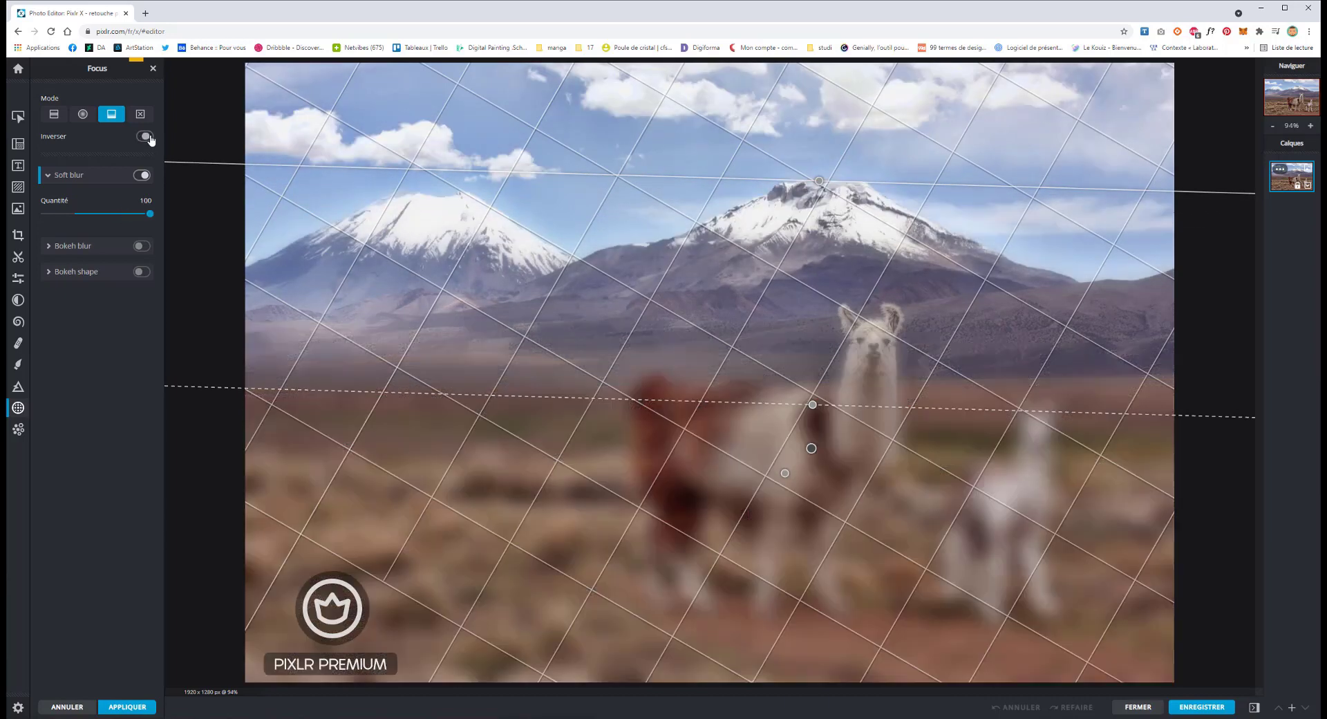
click(150, 138)
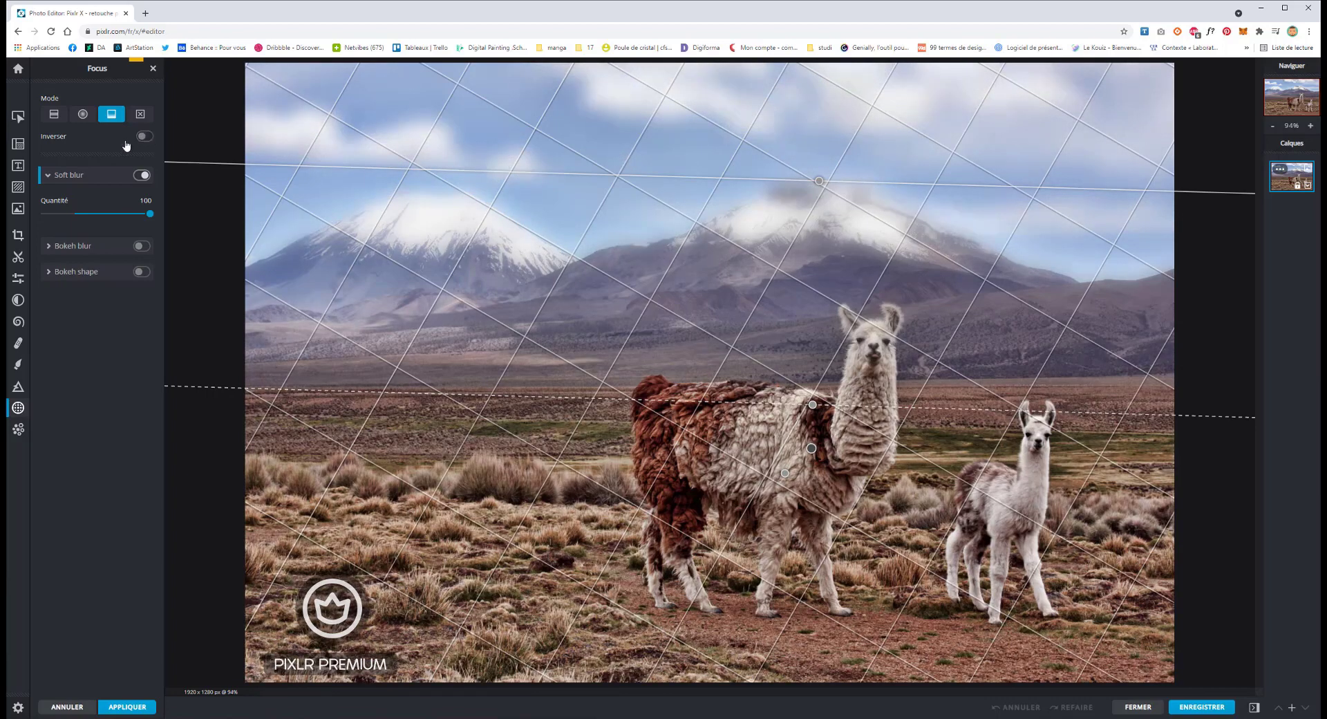
click(66, 175)
click(59, 201)
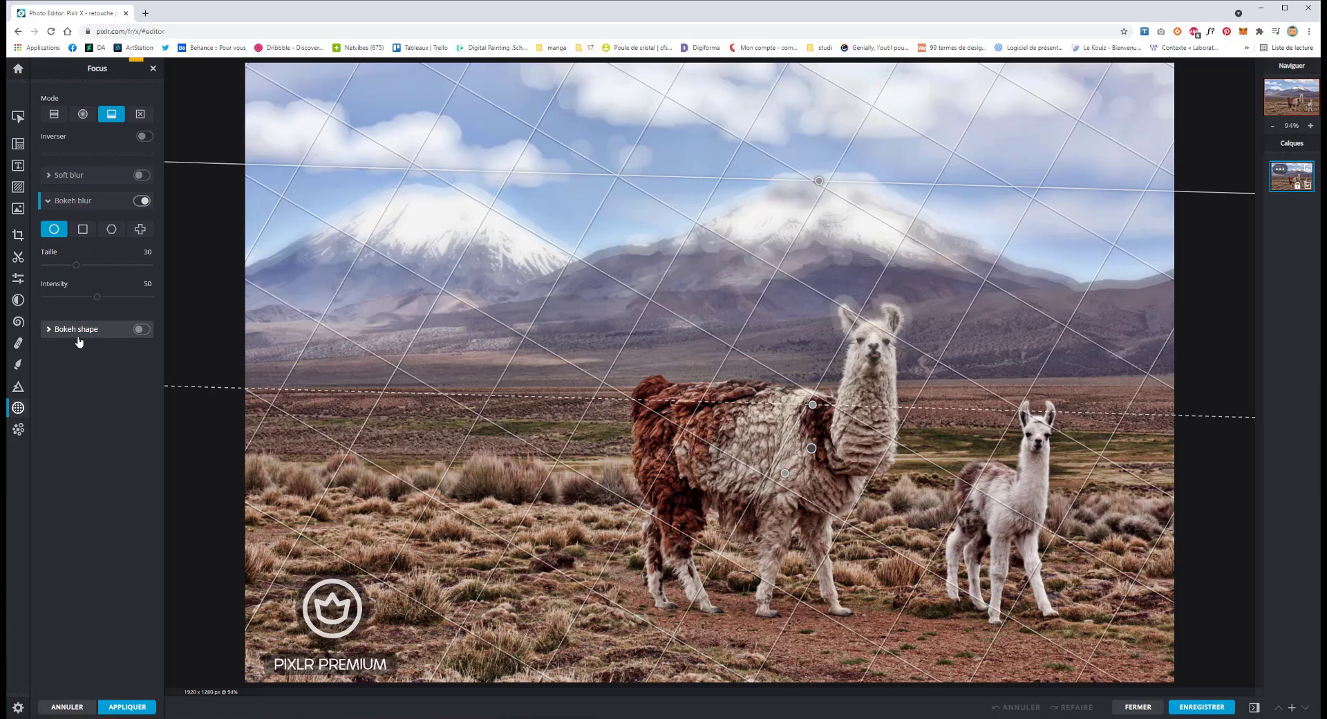
- Return to circular focus on the llama's head with bokeh size 68 and intensity 87
click(55, 115)
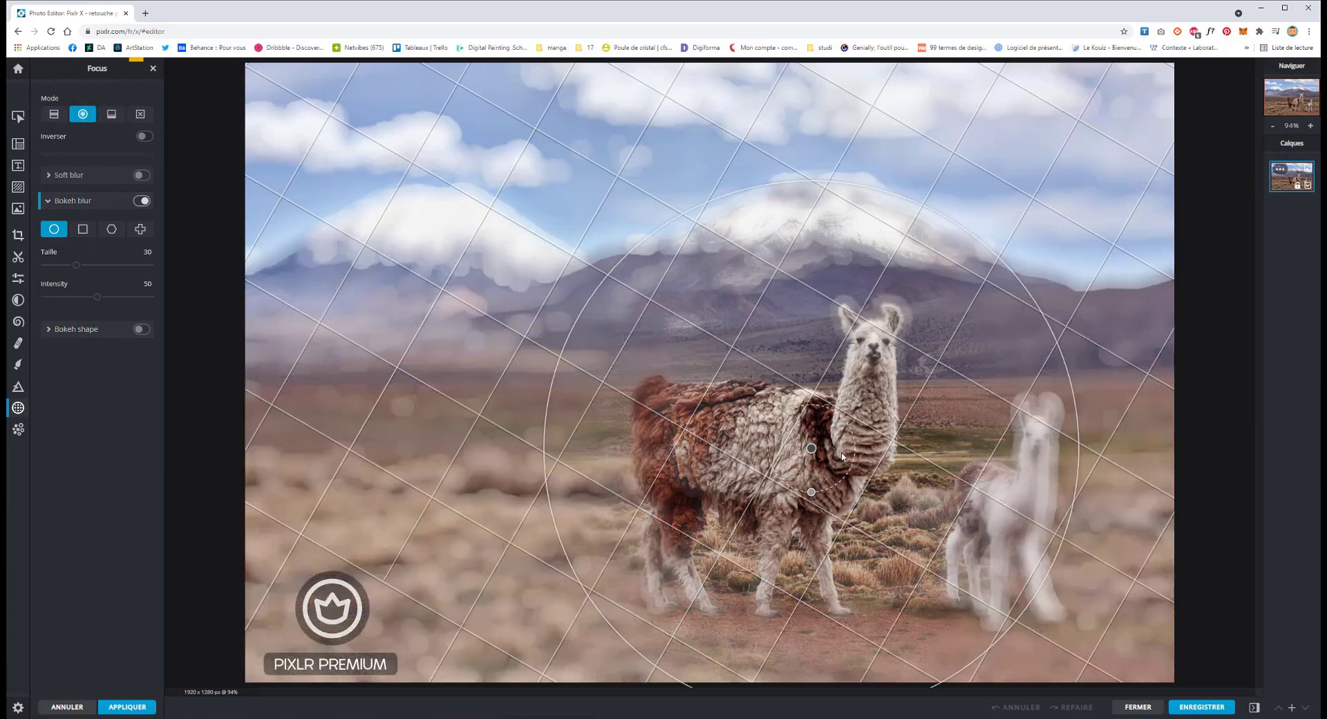
drag(811, 448, 867, 381)
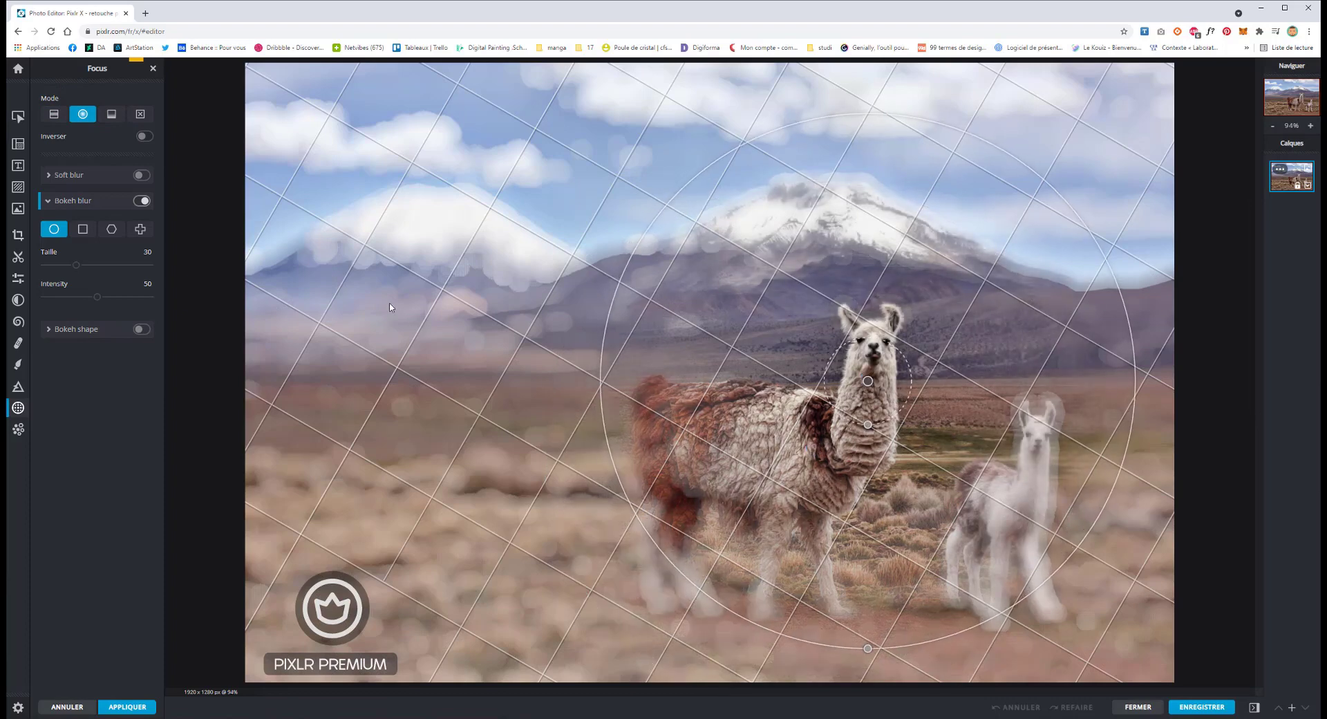
drag(76, 266, 117, 265)
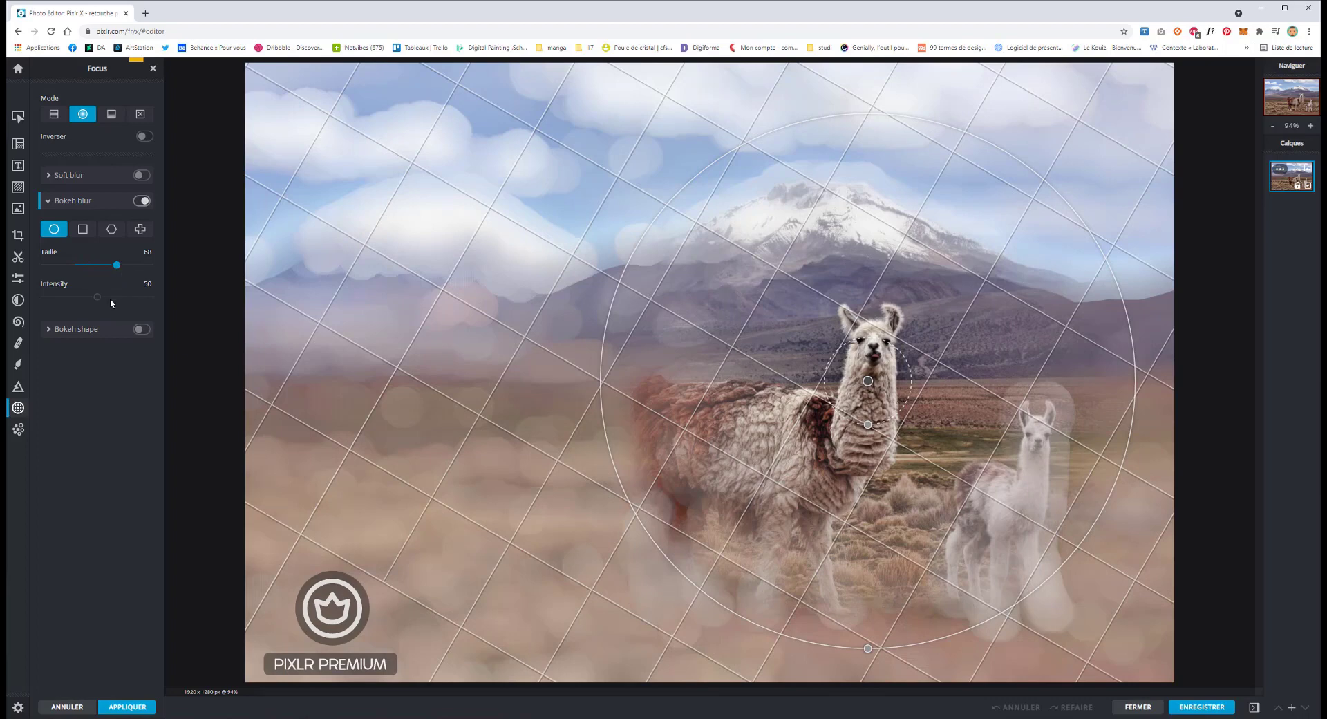
mouse_move(113, 296)
mouse_down()
mouse_move(137, 296)
mouse_move(45, 297)
mouse_move(139, 296)
mouse_up()
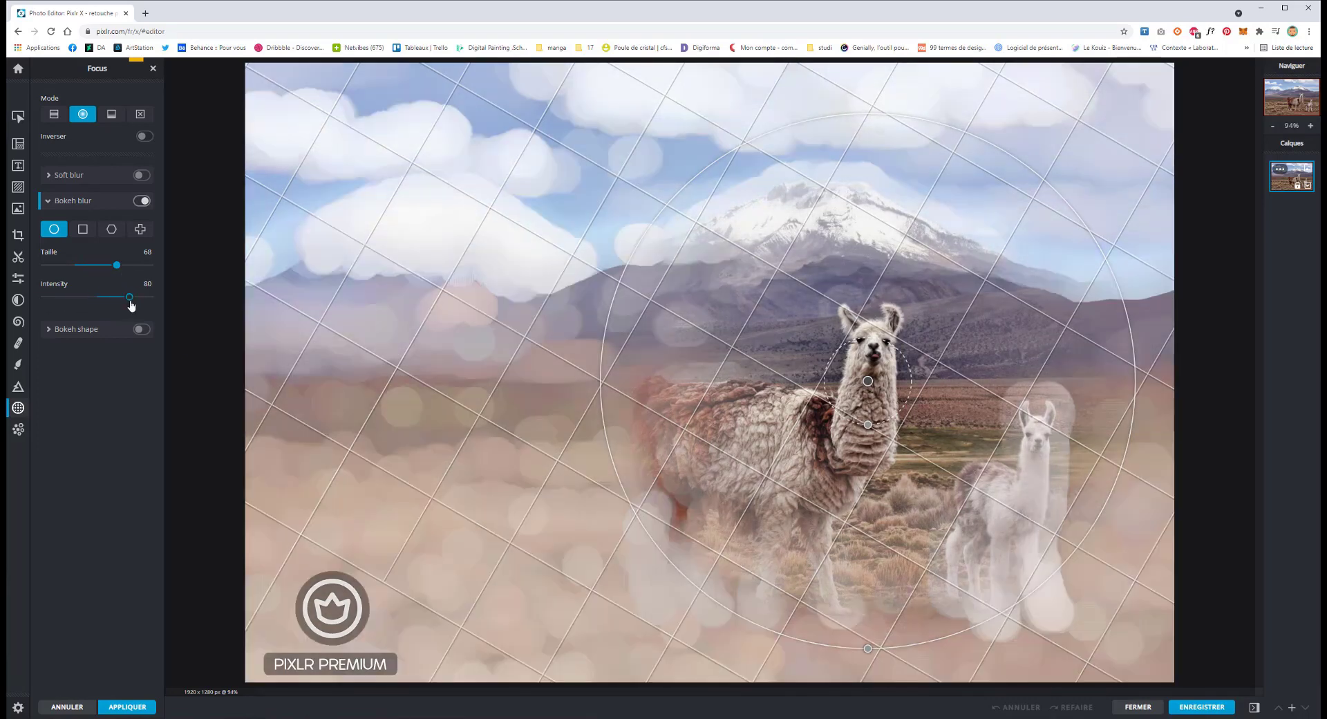
- Keep circle bokeh, widen the inner and outer focus rings, and reduce bokeh size to 41
click(83, 228)
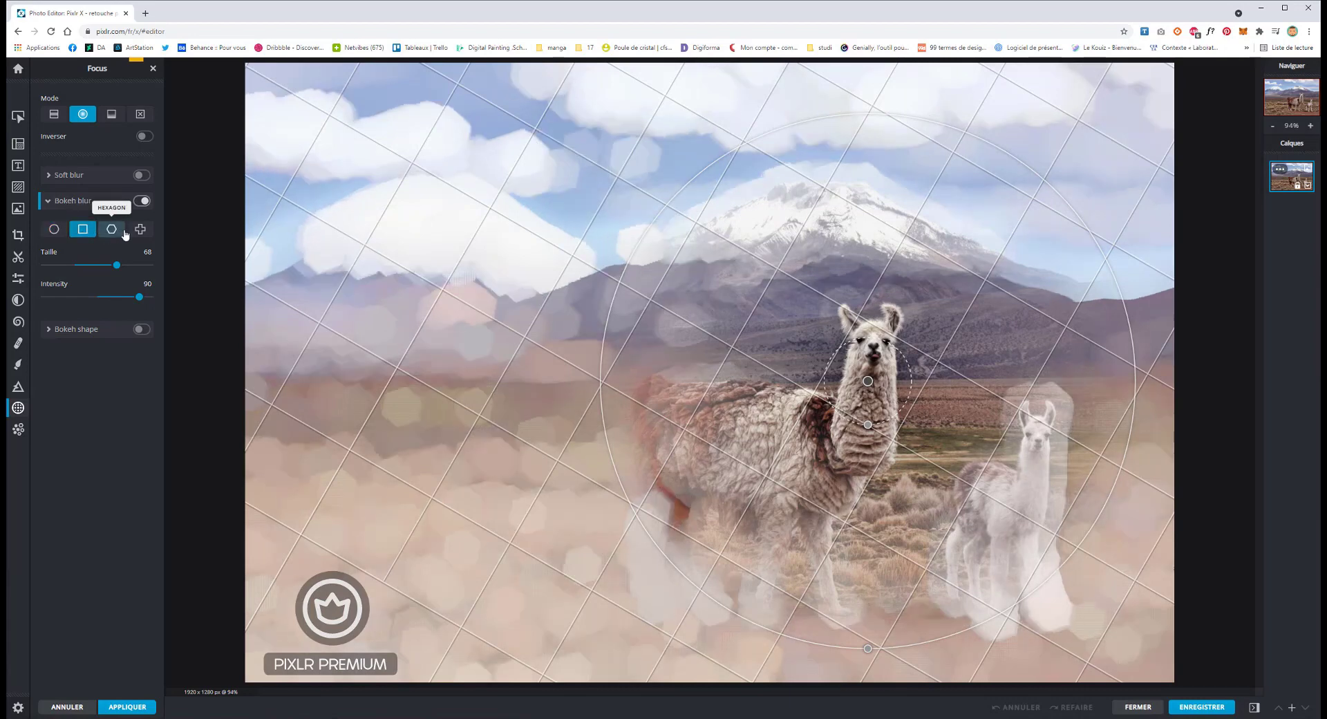
click(140, 228)
click(53, 228)
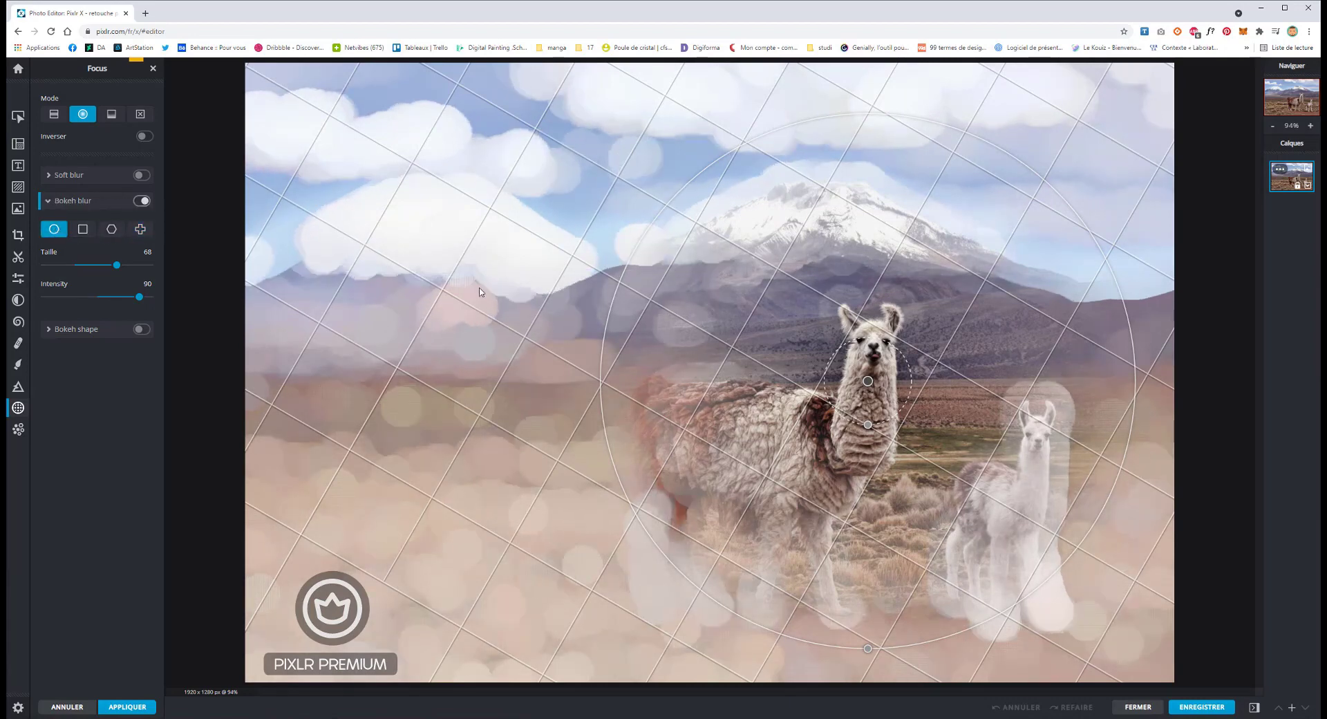
mouse_move(859, 423)
mouse_down()
mouse_move(916, 556)
mouse_move(868, 579)
mouse_up()
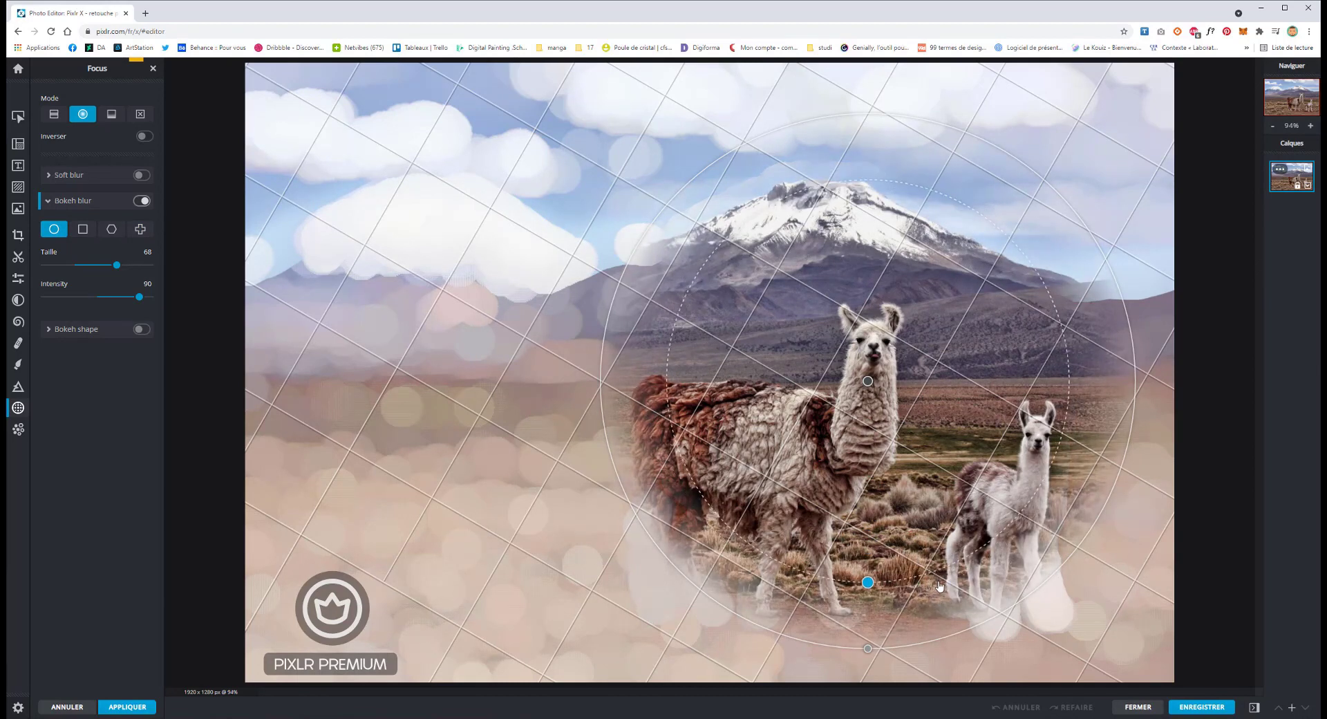
mouse_move(869, 649)
mouse_down()
mouse_move(841, 676)
mouse_move(864, 687)
mouse_up()
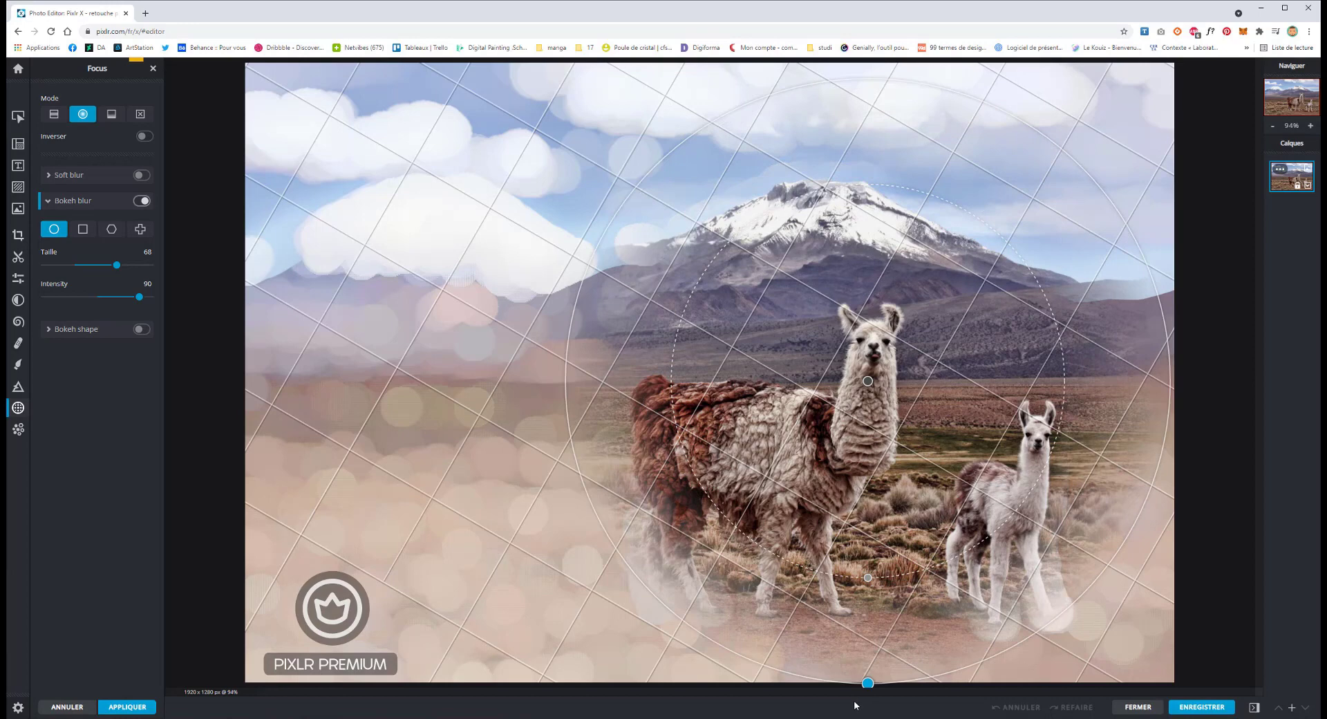
mouse_move(116, 264)
mouse_down()
mouse_move(52, 265)
mouse_move(107, 273)
mouse_move(87, 267)
mouse_up()
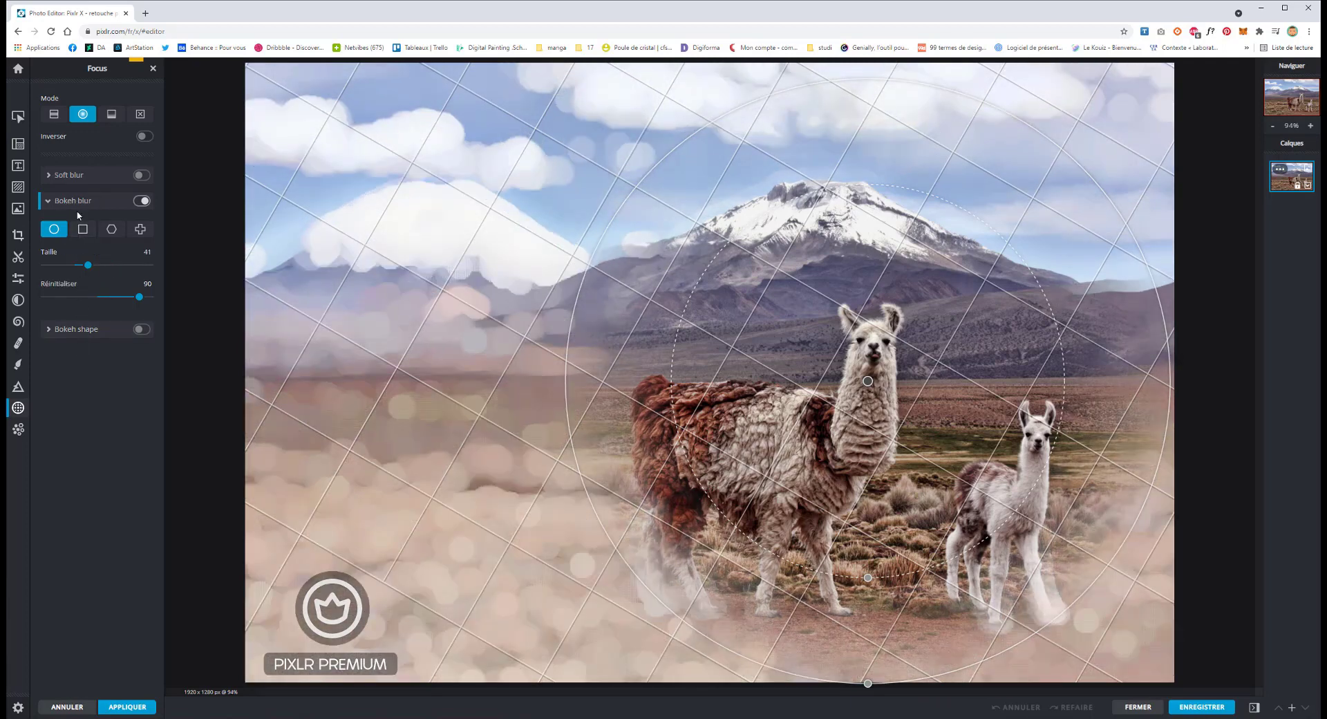
- Swap bokeh blur for Bokeh shape, centre focus on the large llama, and shrink both rings
click(141, 201)
click(54, 228)
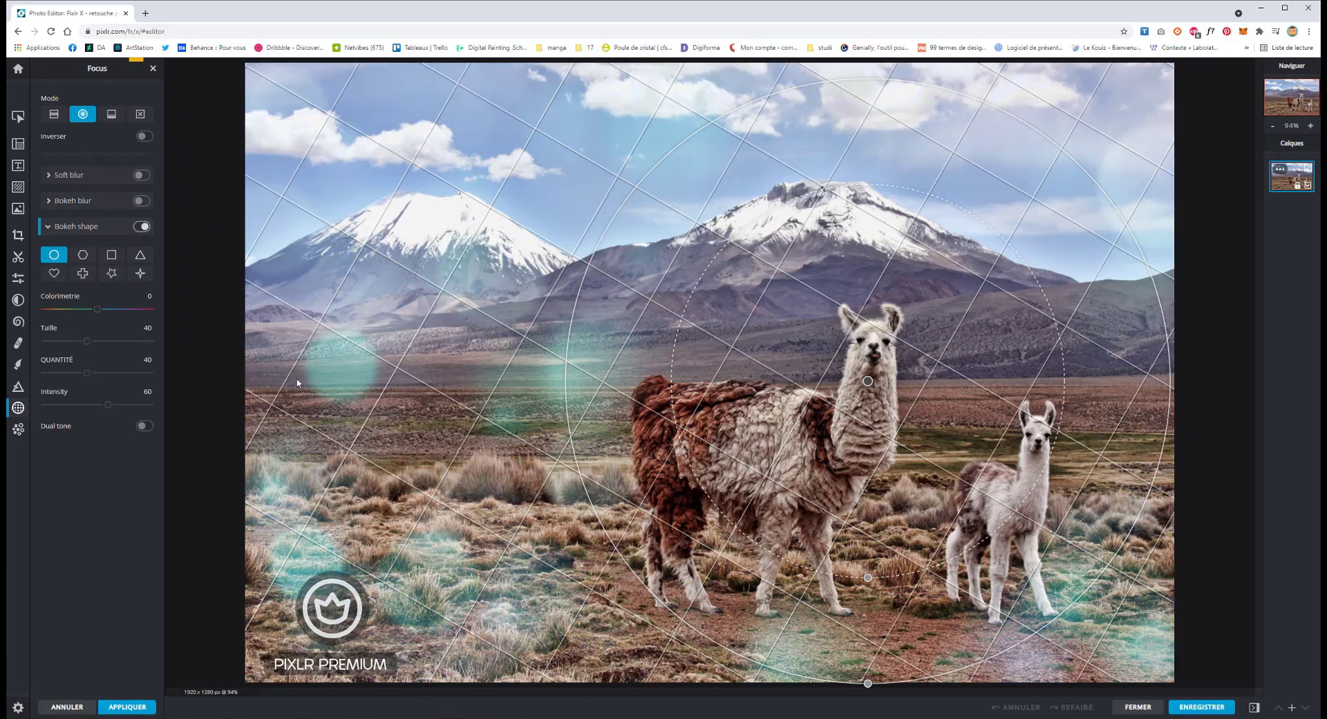
mouse_move(867, 381)
mouse_down()
mouse_move(556, 364)
mouse_move(755, 305)
mouse_move(739, 406)
mouse_up()
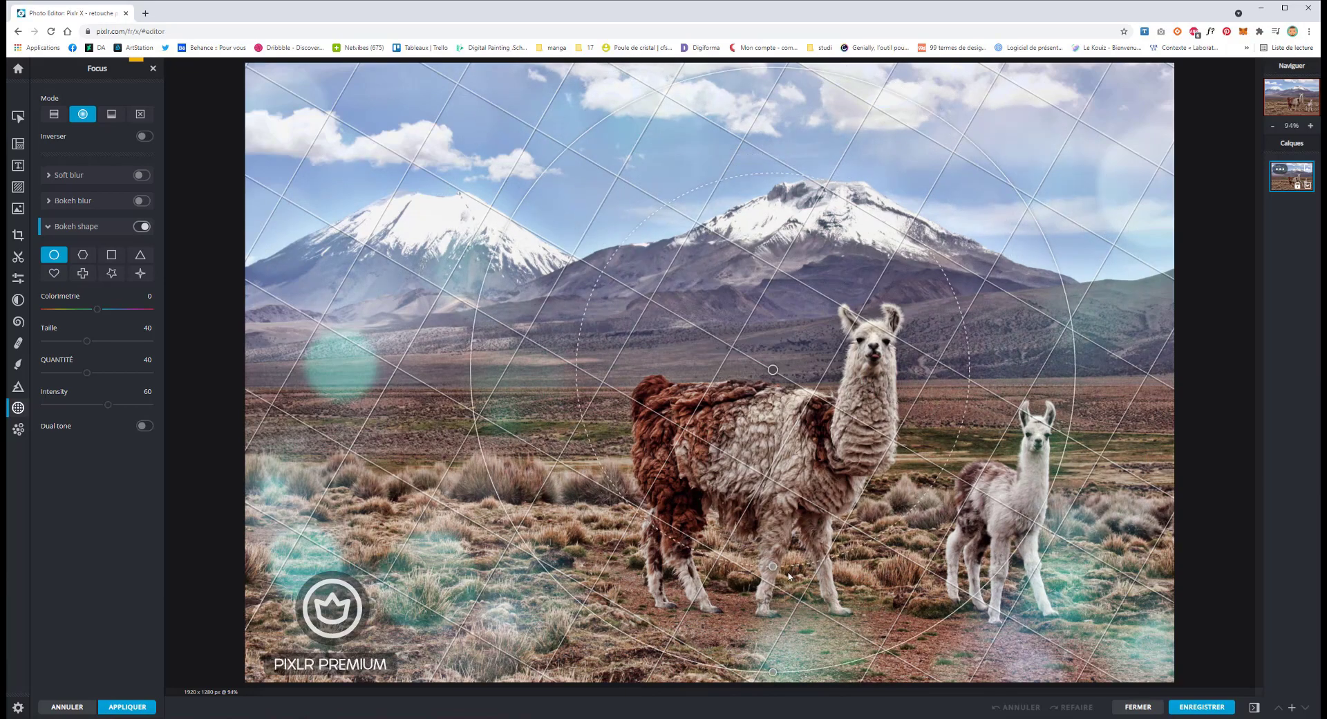
drag(773, 671, 768, 620)
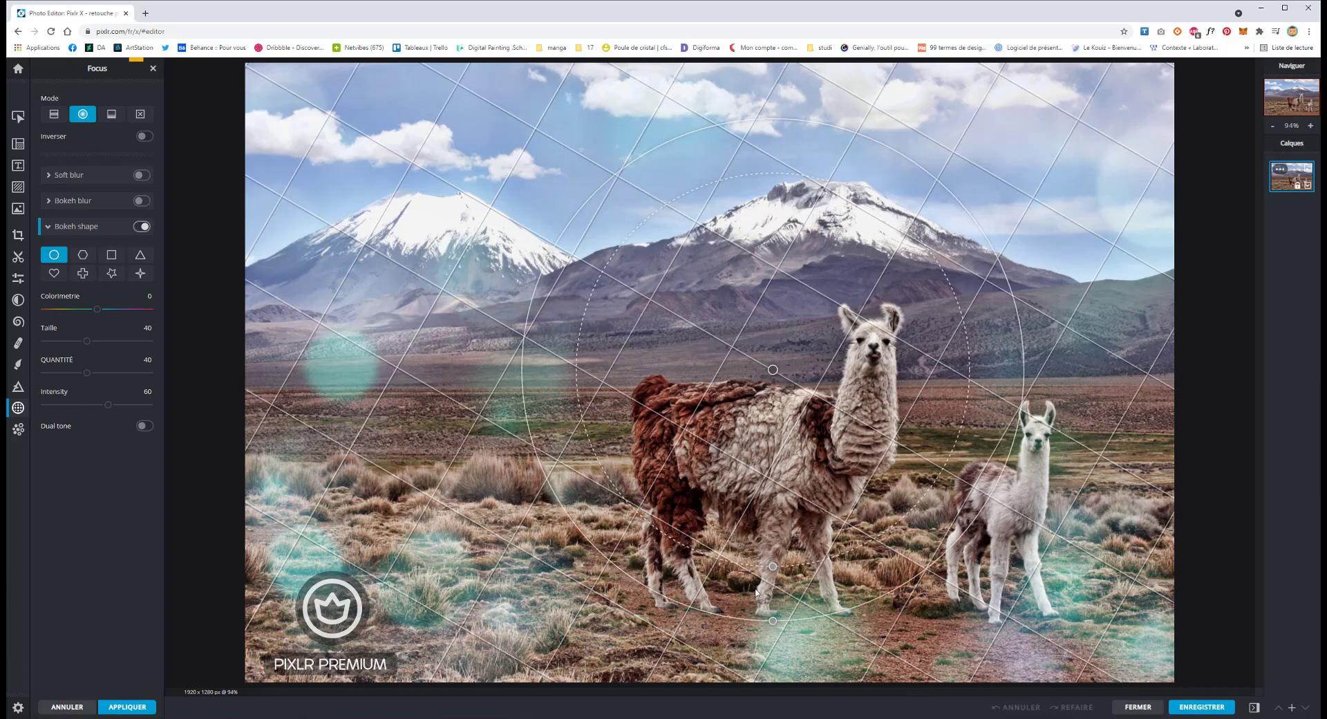
drag(772, 566, 772, 510)
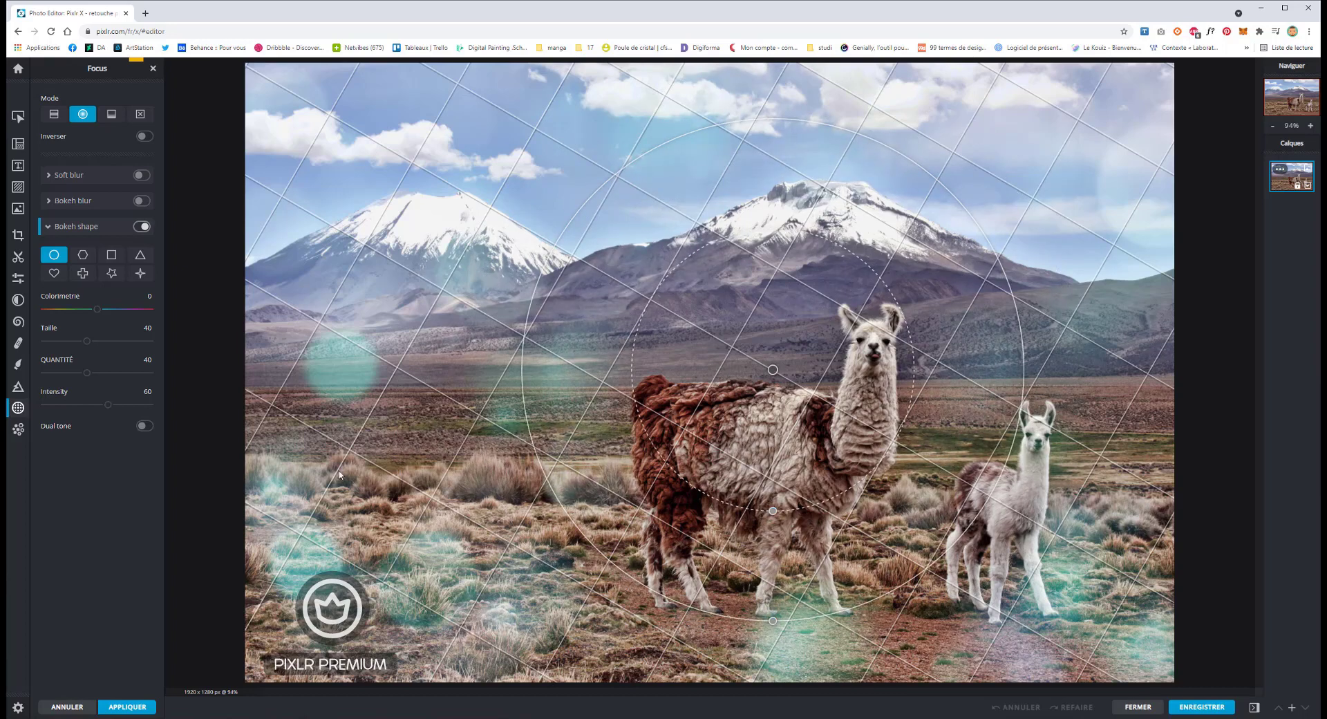
- Tint the bokeh lights purple (56) with size 42, quantity 64 and intensity 45
mouse_move(97, 309)
mouse_down()
mouse_move(163, 313)
mouse_move(113, 309)
mouse_up()
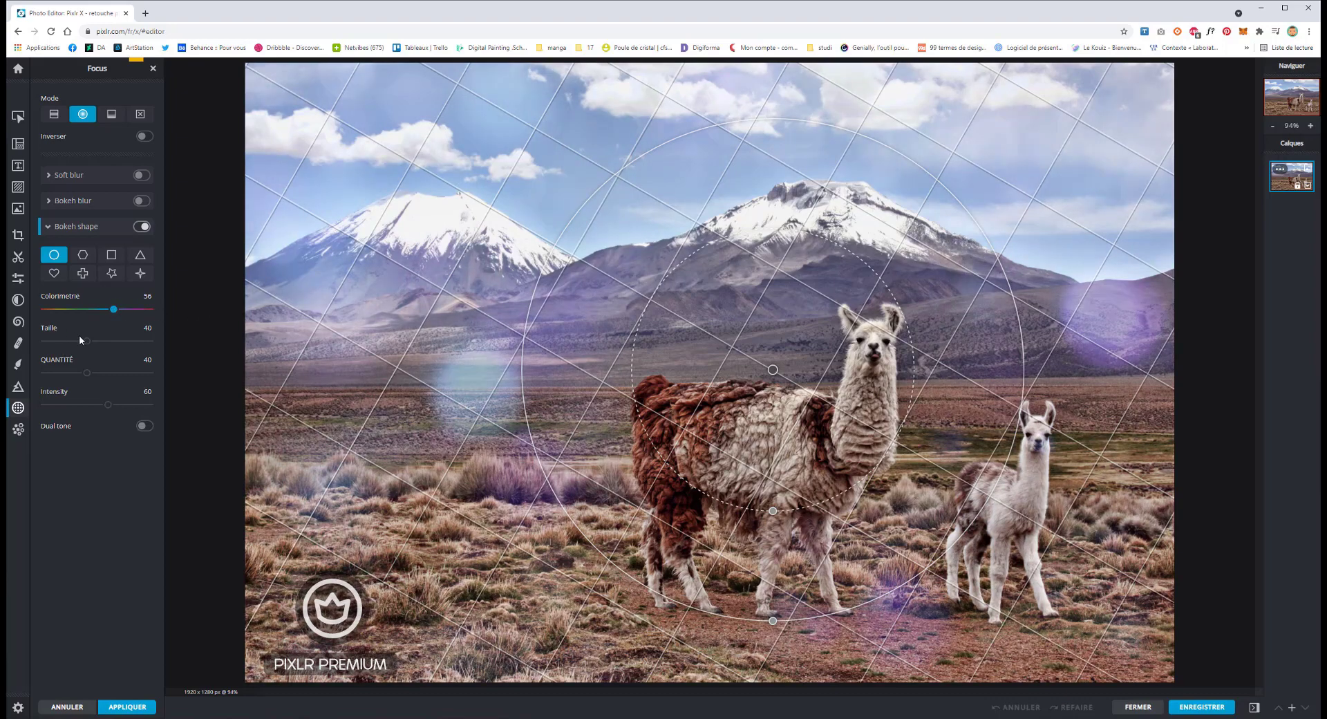
mouse_move(84, 341)
mouse_down()
mouse_move(126, 341)
mouse_move(89, 340)
mouse_move(112, 373)
mouse_up()
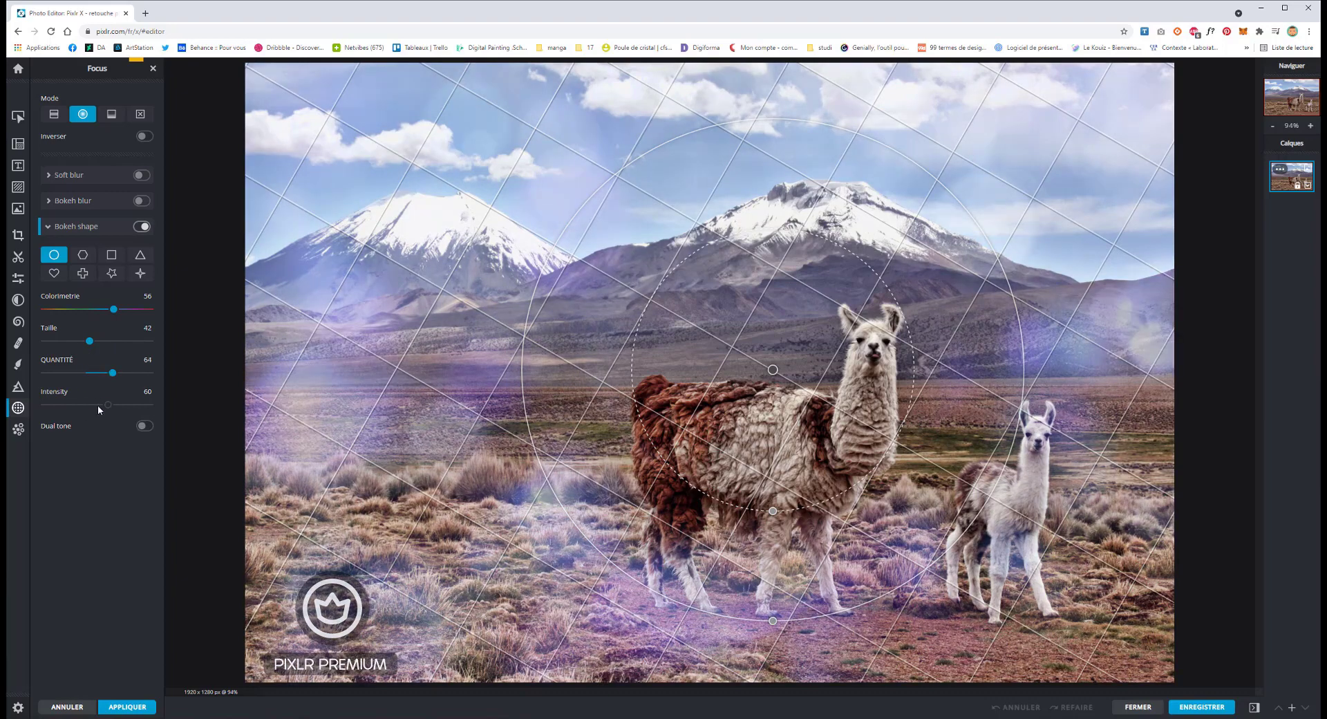
click(98, 405)
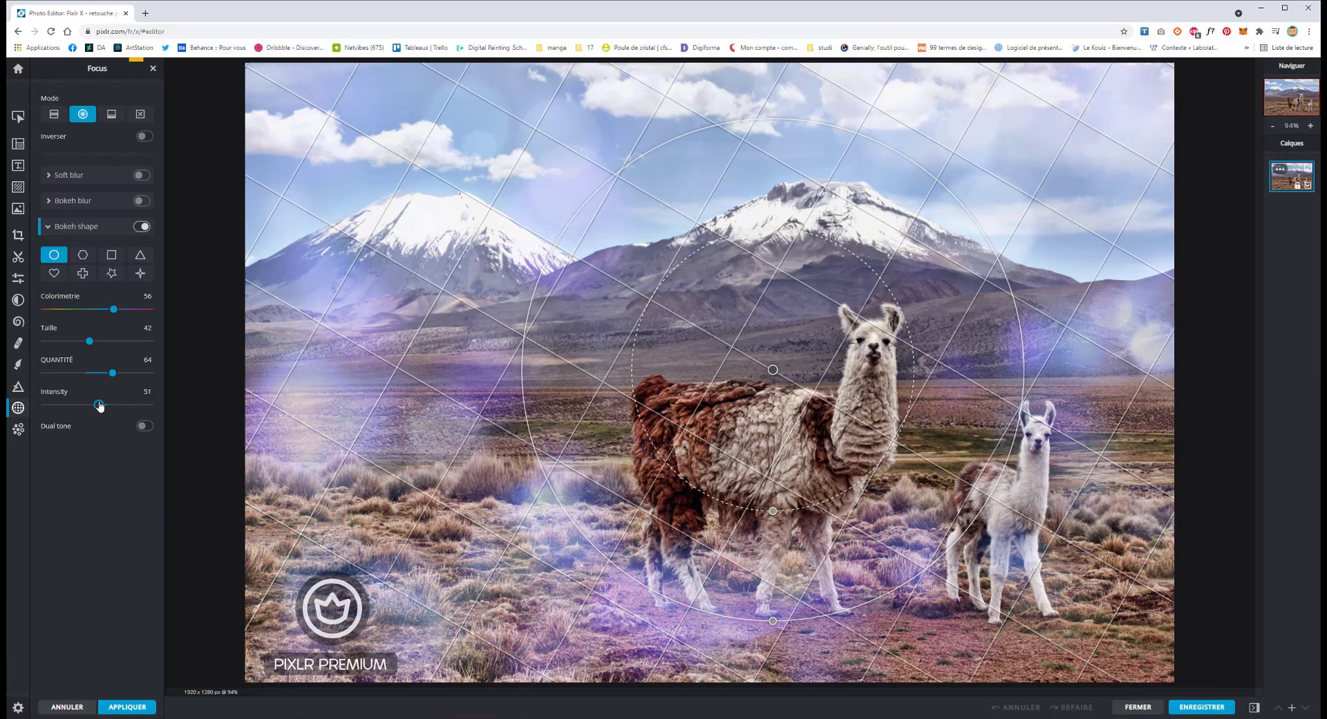
drag(99, 405, 92, 405)
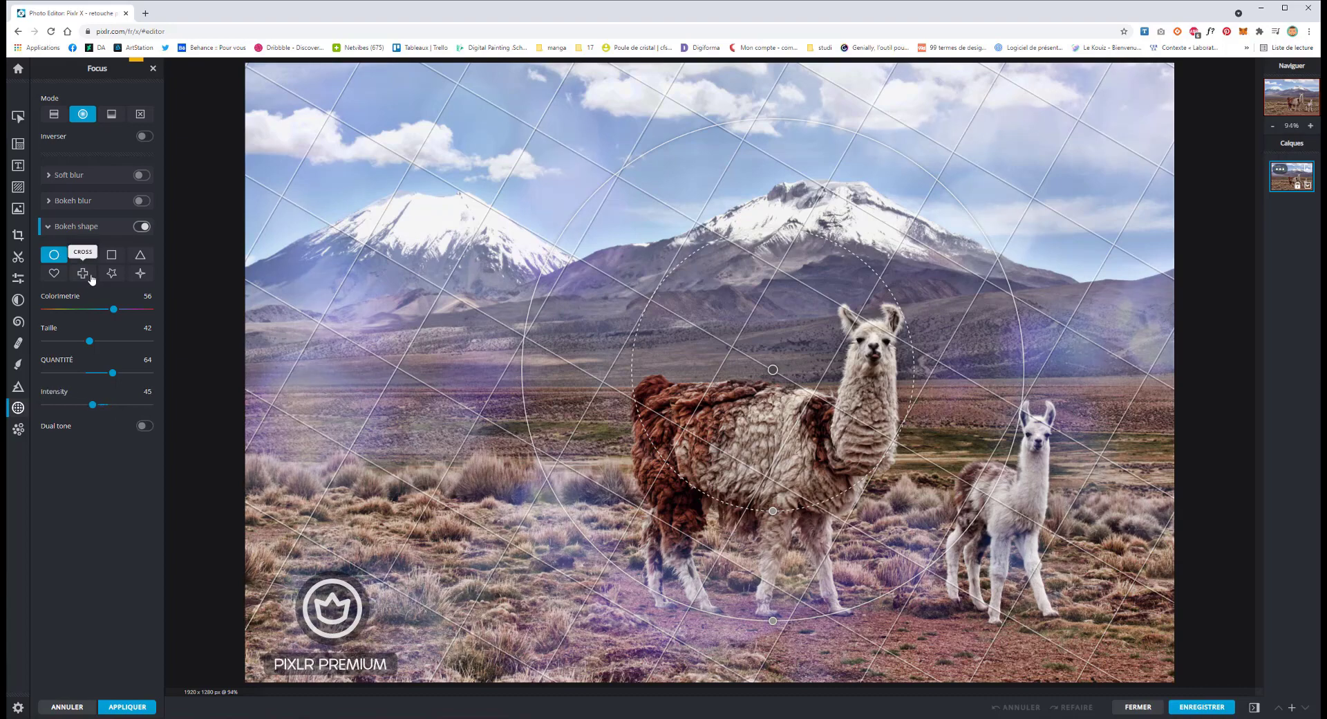
- Preview hexagon, cross, heart and triangle bokeh shapes, then keep circles
click(83, 255)
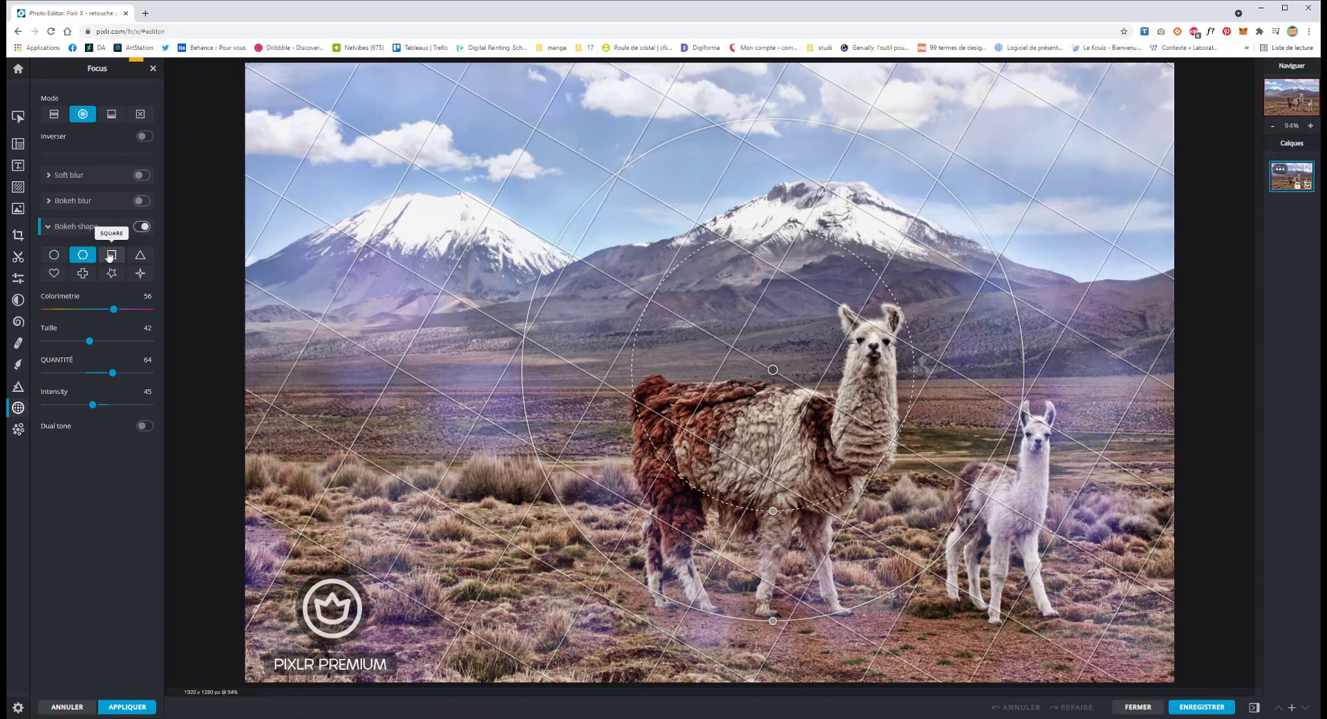
click(82, 273)
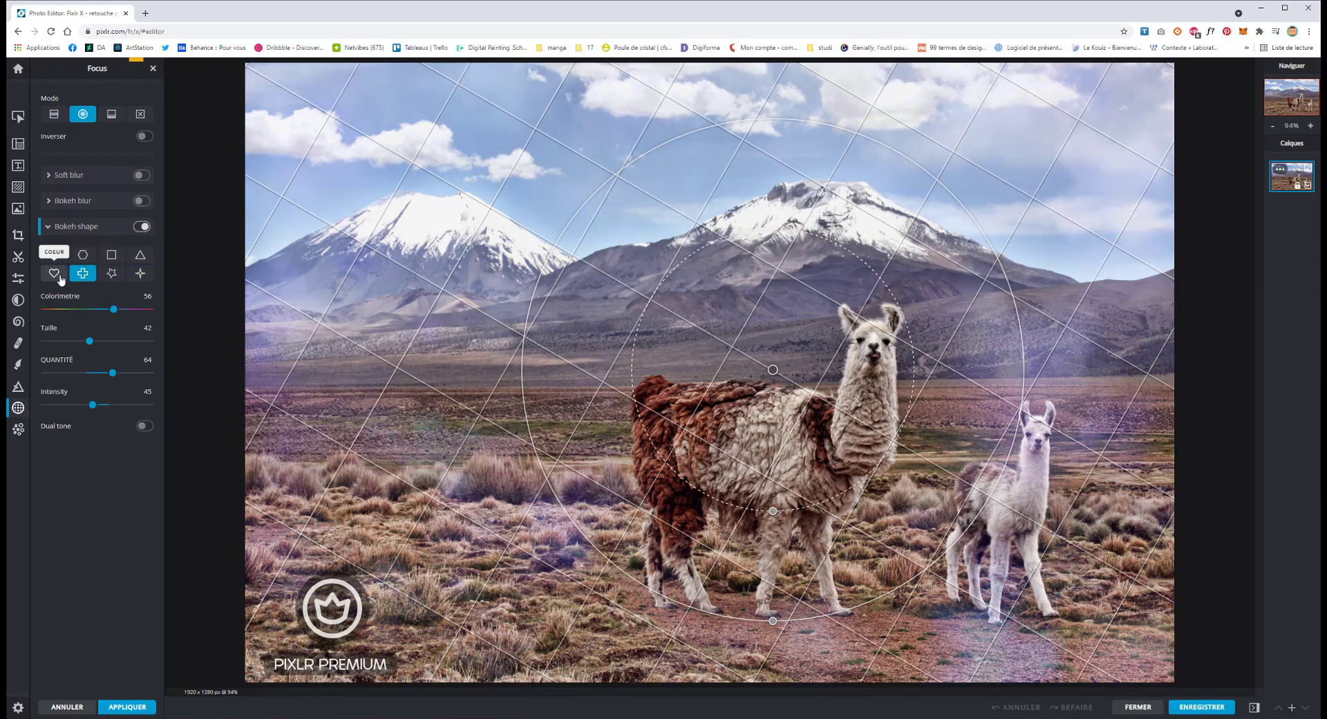
click(58, 275)
click(140, 254)
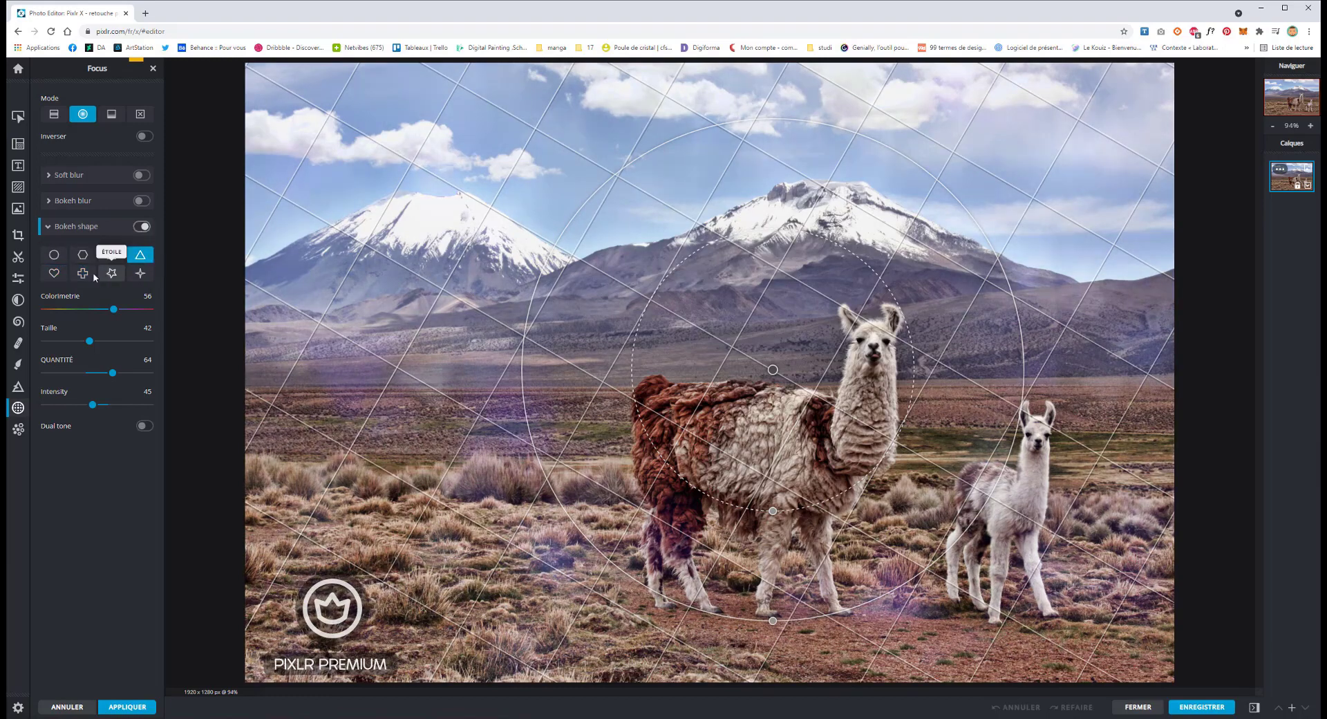
click(54, 254)
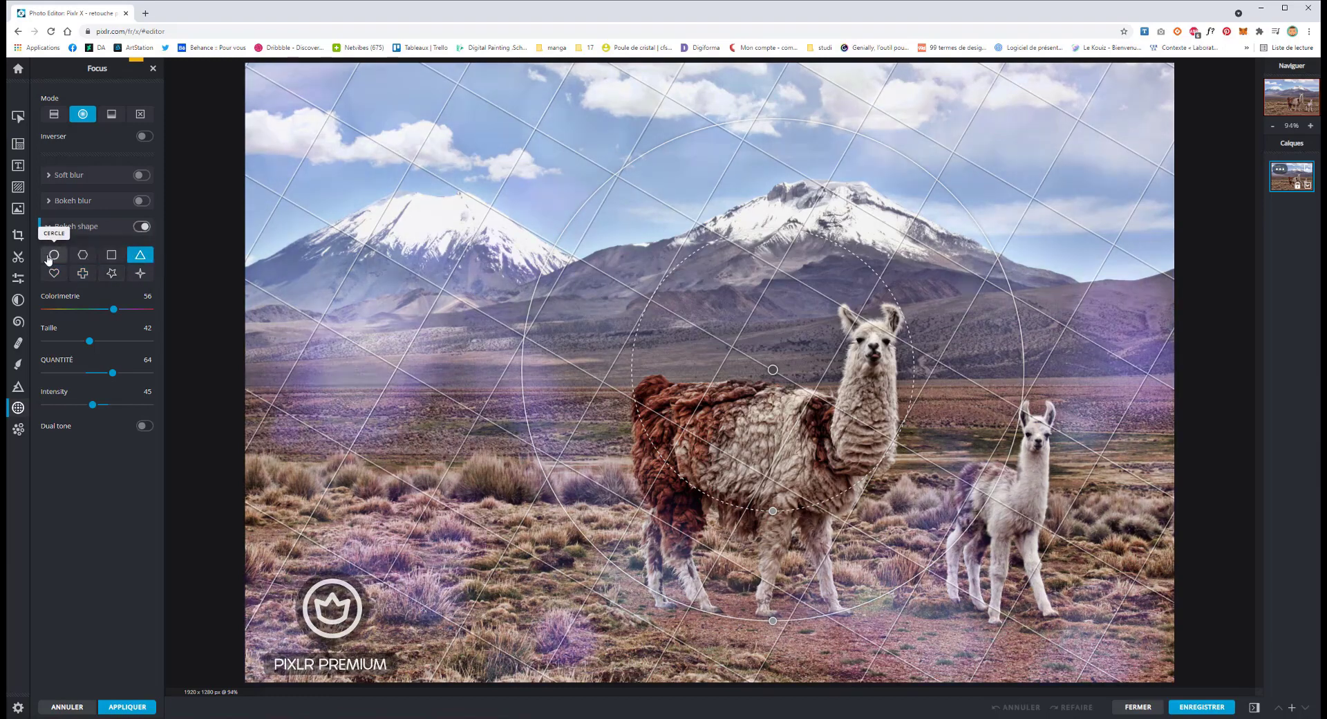
- Toggle Dual tone and shift the bokeh light colour from purple to green
click(145, 426)
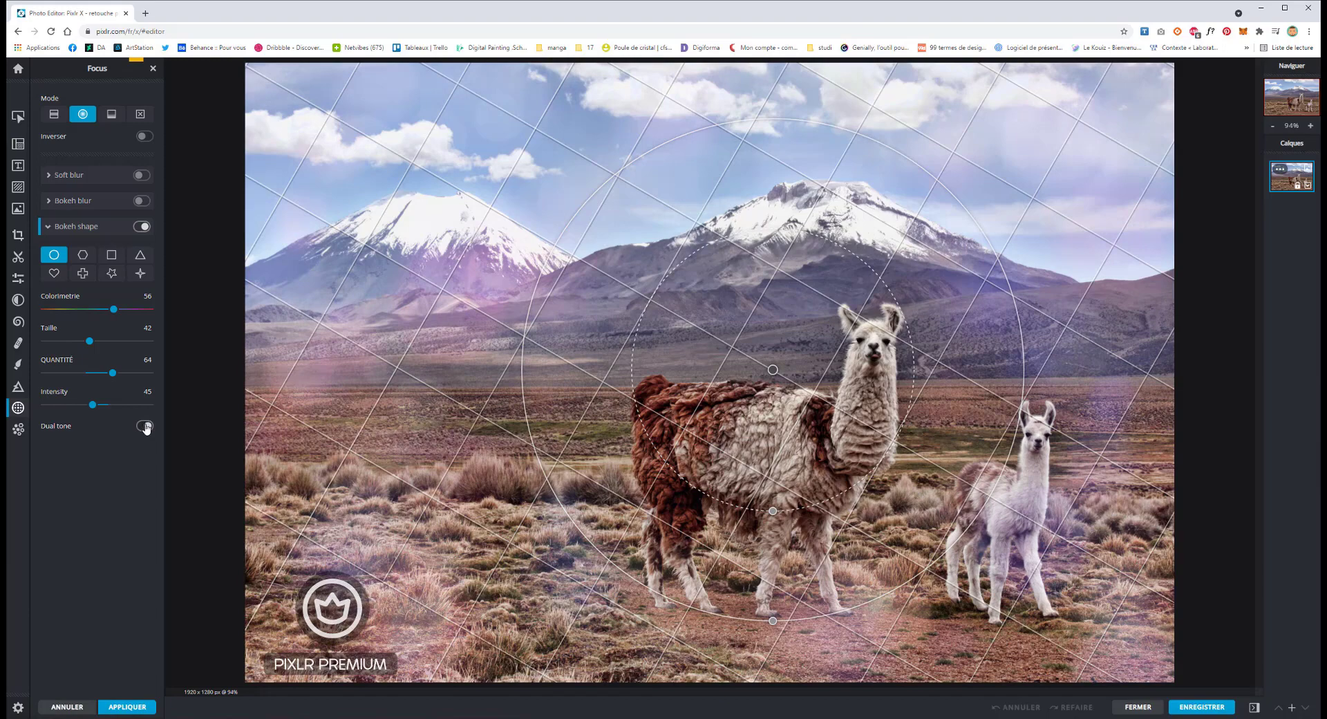
drag(113, 308, 66, 310)
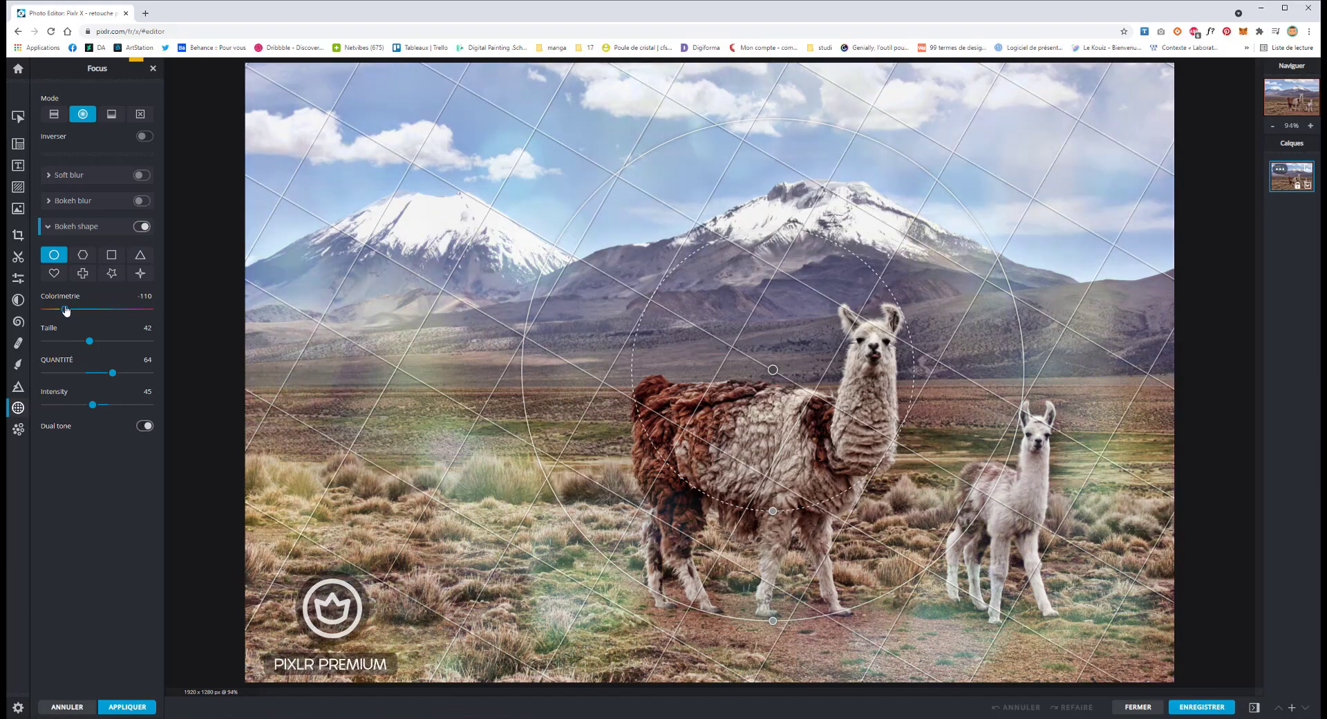
click(145, 427)
click(145, 427)
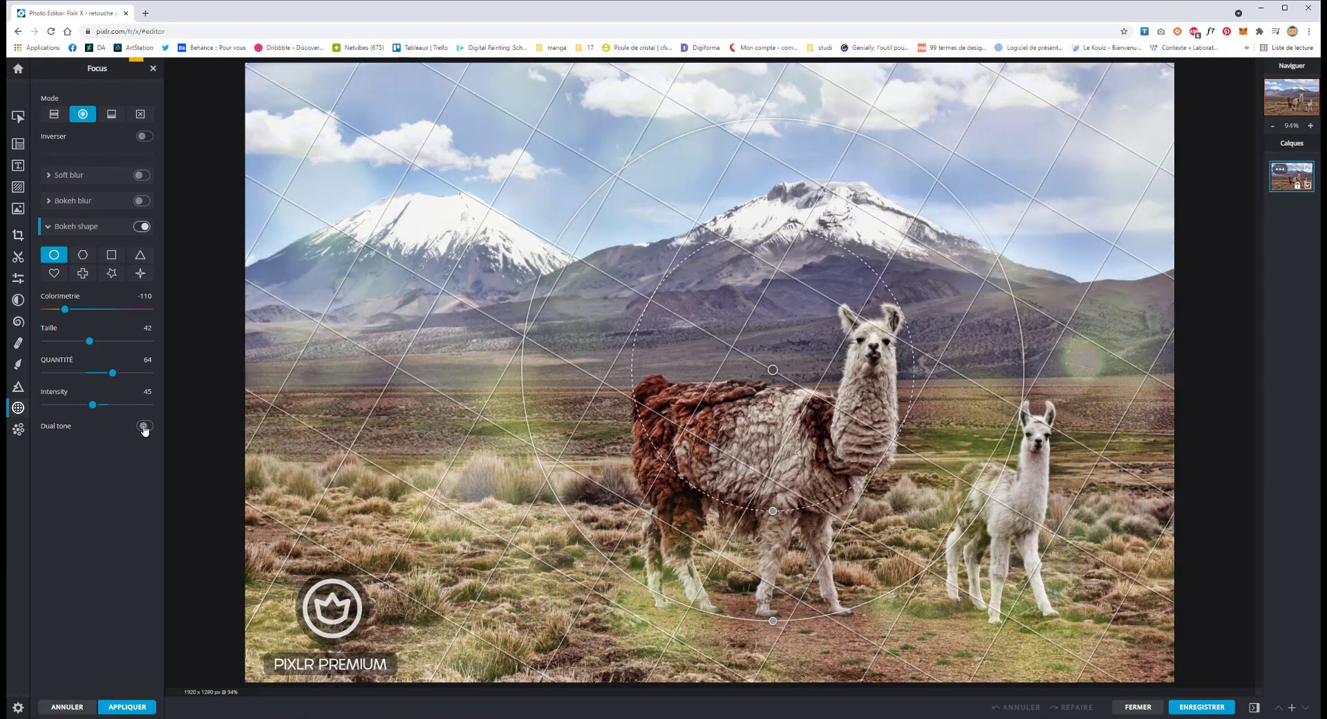
mouse_move(65, 309)
mouse_down()
mouse_move(151, 312)
mouse_move(51, 309)
mouse_up()
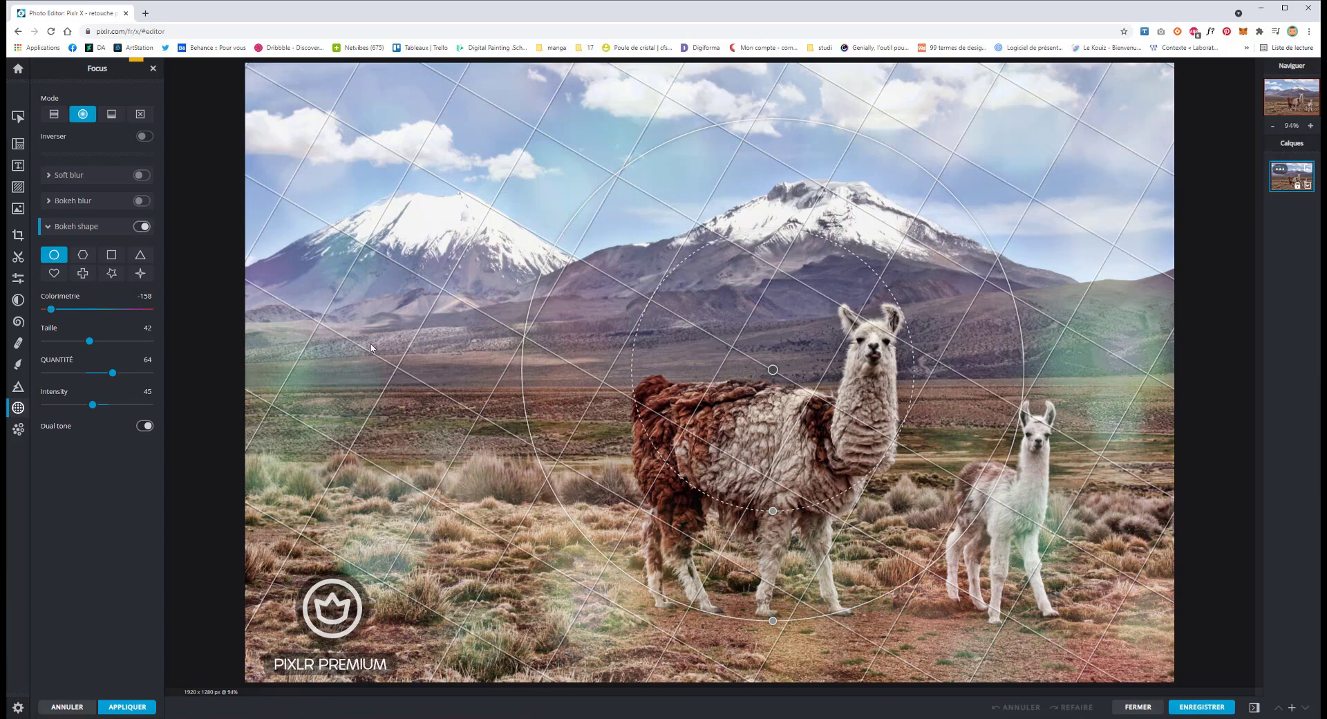